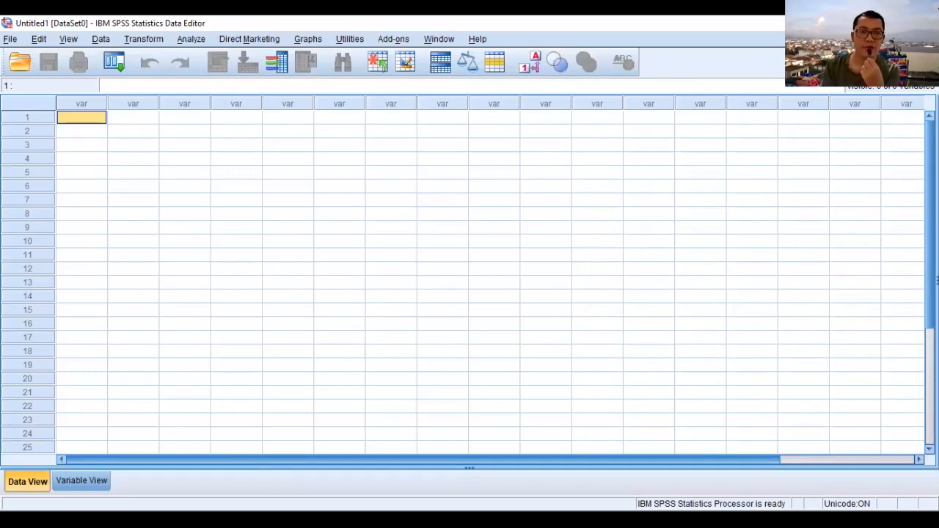
Switch to the Excel workbook Regresi Linier Berganda.xlsx and examine the quarterly motorcycle sales table and the definitions of Y, X1 and X2
key(alt+Tab)
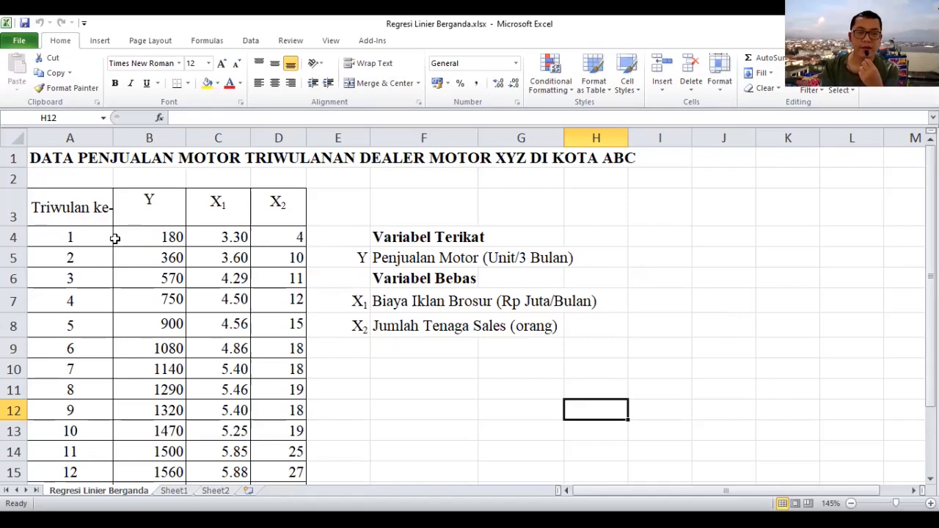
scroll(115, 242, down, 2)
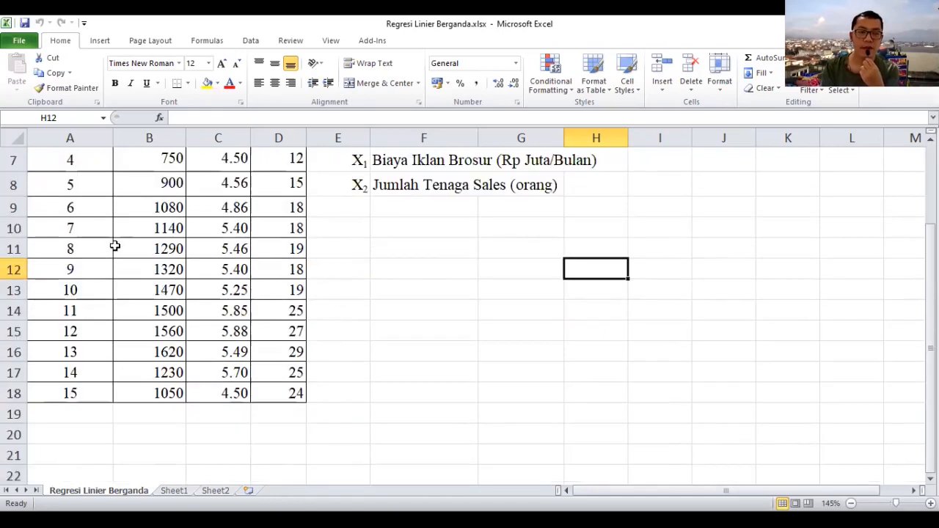
scroll(115, 246, up, 2)
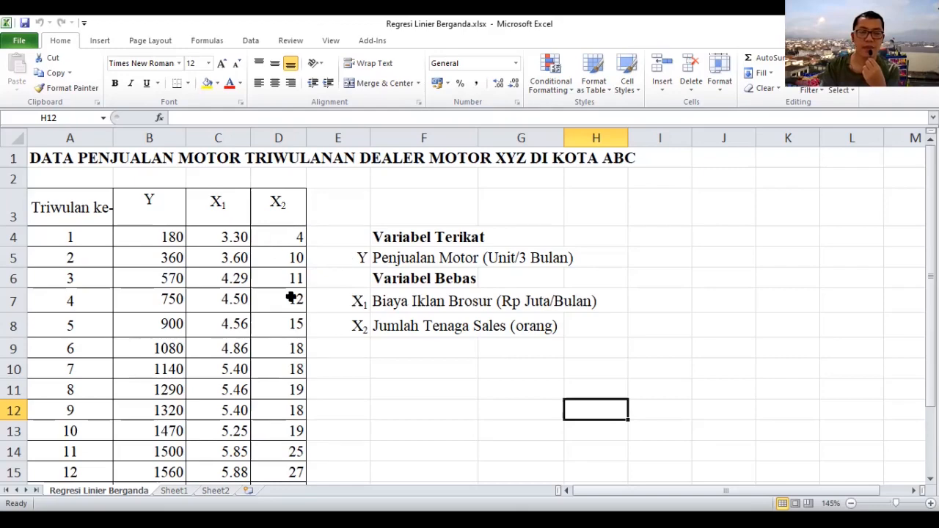
scroll(275, 255, down, 1)
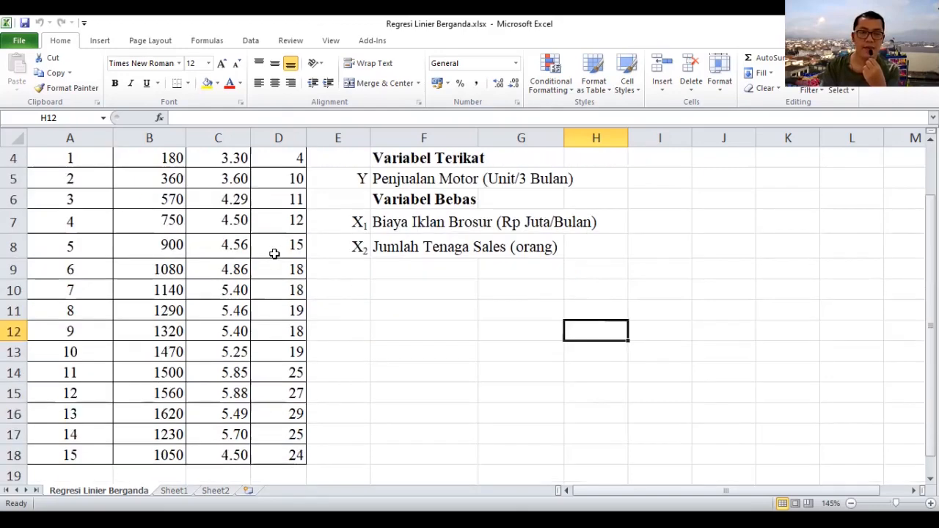
scroll(274, 255, up, 1)
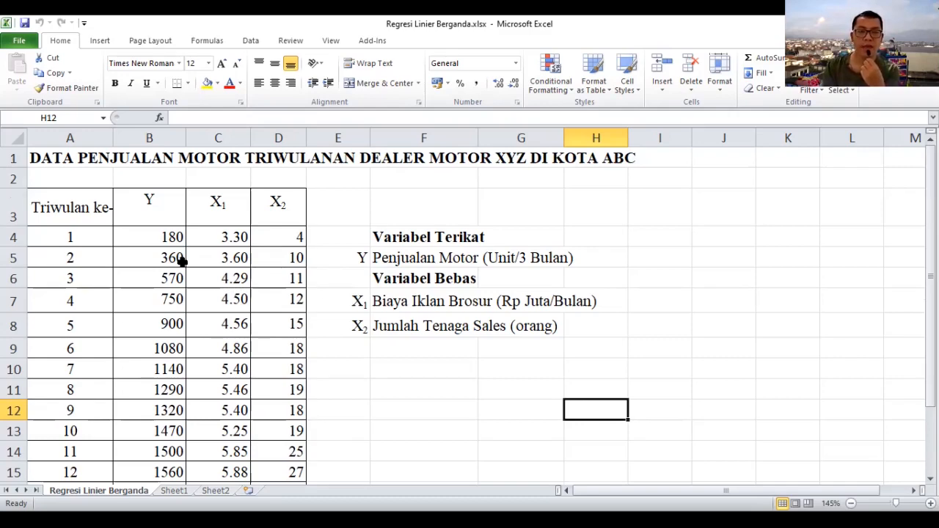
scroll(180, 261, down, 1)
scroll(154, 239, up, 1)
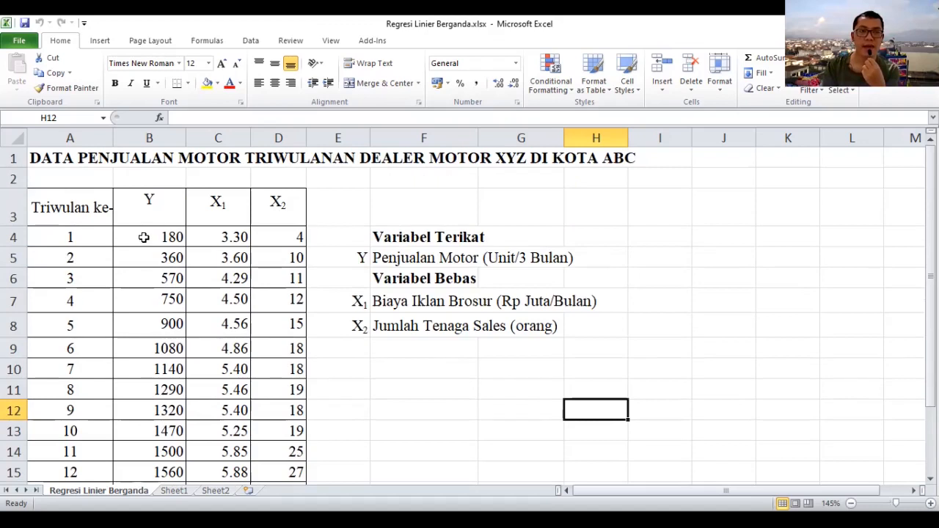
Copy the Y, X1 and X2 values for all 15 quarters, cells B4:D18
drag(132, 237, 265, 285)
drag(273, 351, 274, 441)
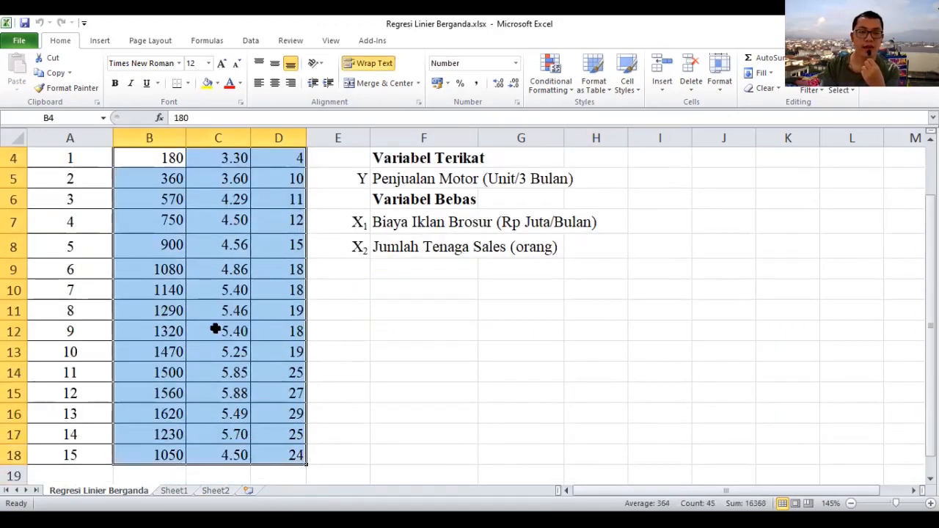
scroll(210, 245, up, 1)
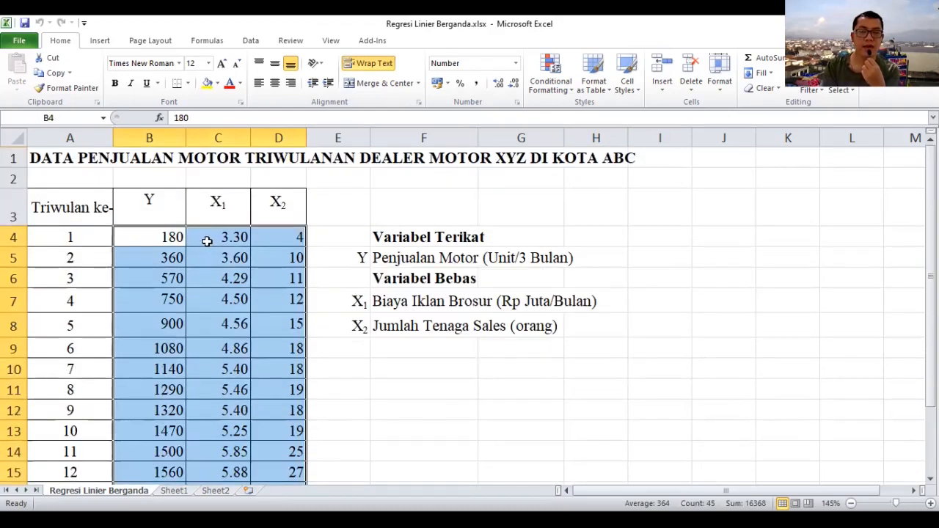
right_click(248, 271)
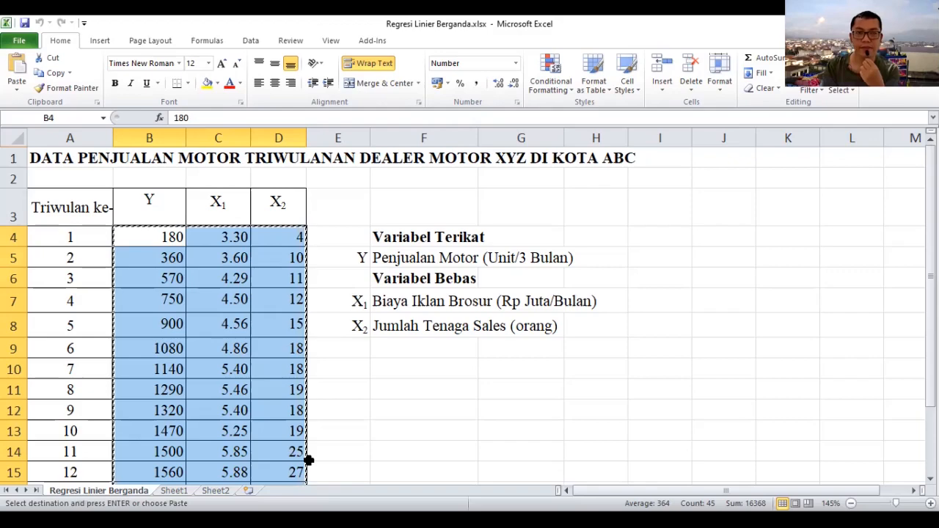
Switch to the SPSS Data Editor and paste the copied data starting at the first cell of the empty dataset
key(alt+Tab)
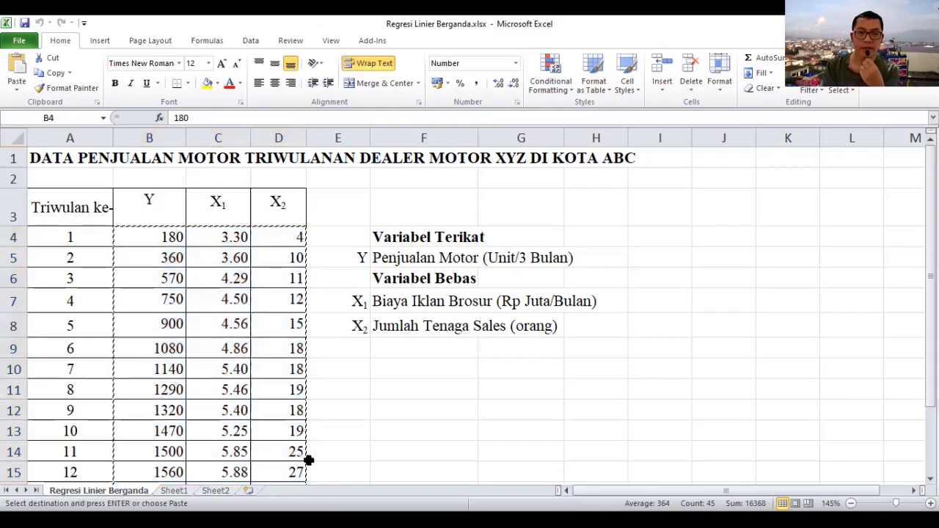
click(181, 283)
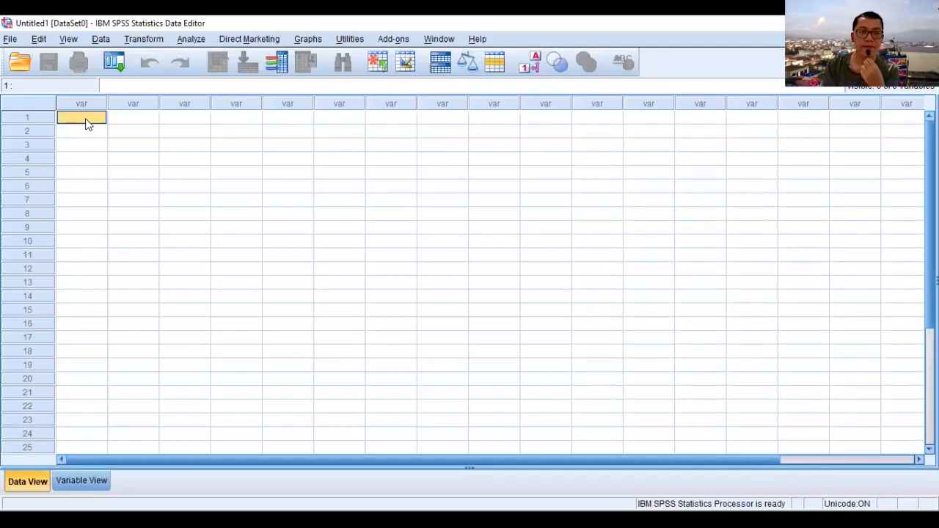
right_click(86, 123)
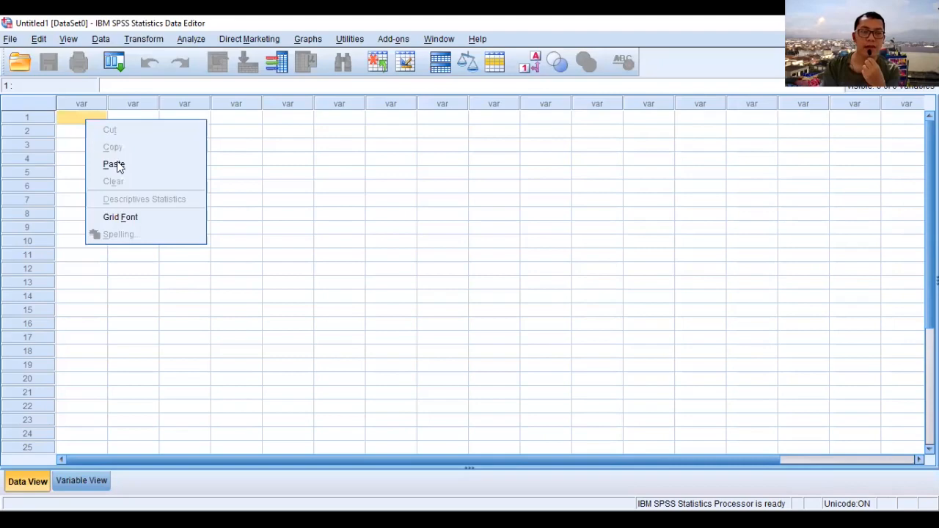
click(116, 164)
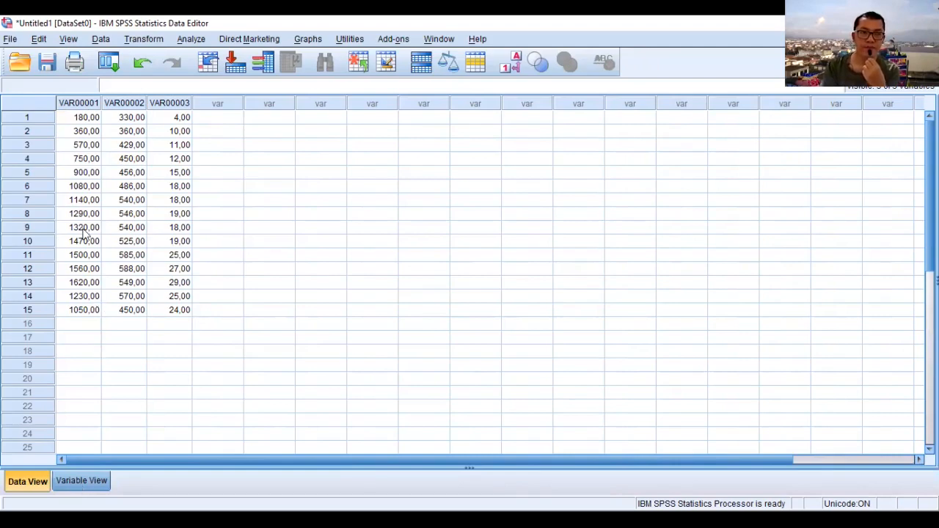
Rename the first variable Y and set its decimals to 0
double_click(78, 105)
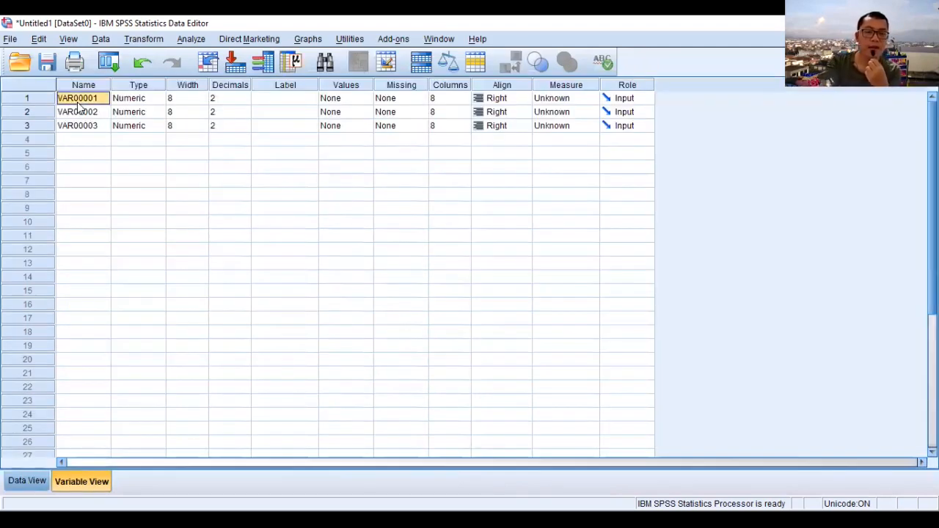
text(Y)
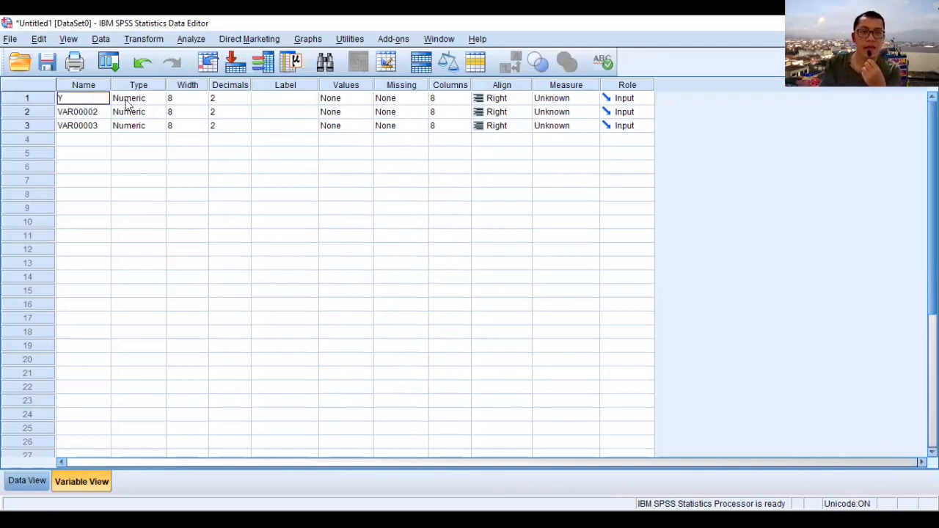
click(246, 103)
click(245, 101)
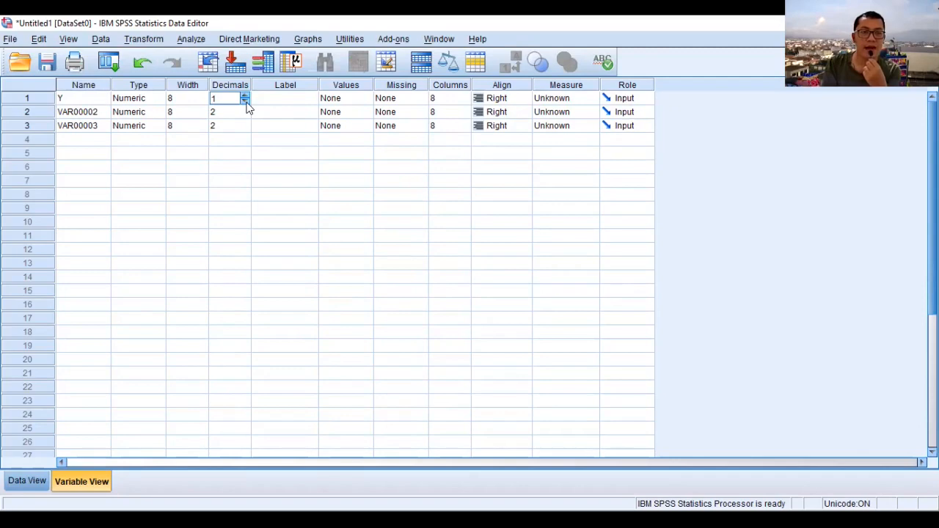
click(246, 102)
Widen the Label column and label variable Y as "Penjualan Motor (unit/triwulan)"
click(307, 99)
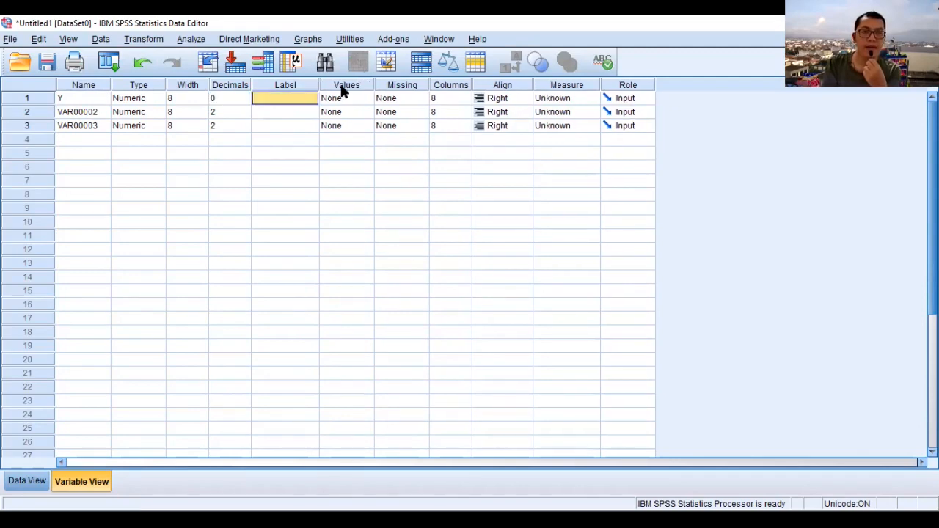
drag(319, 85, 362, 85)
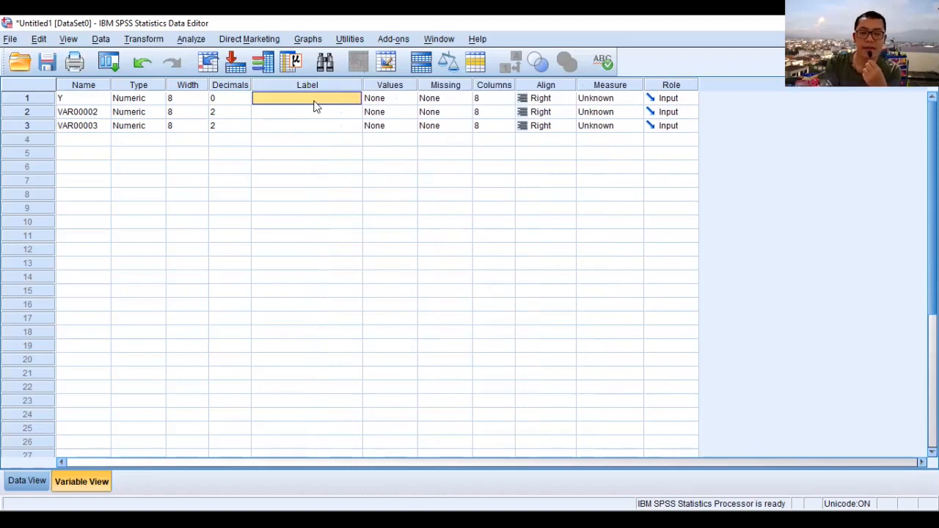
text(P)
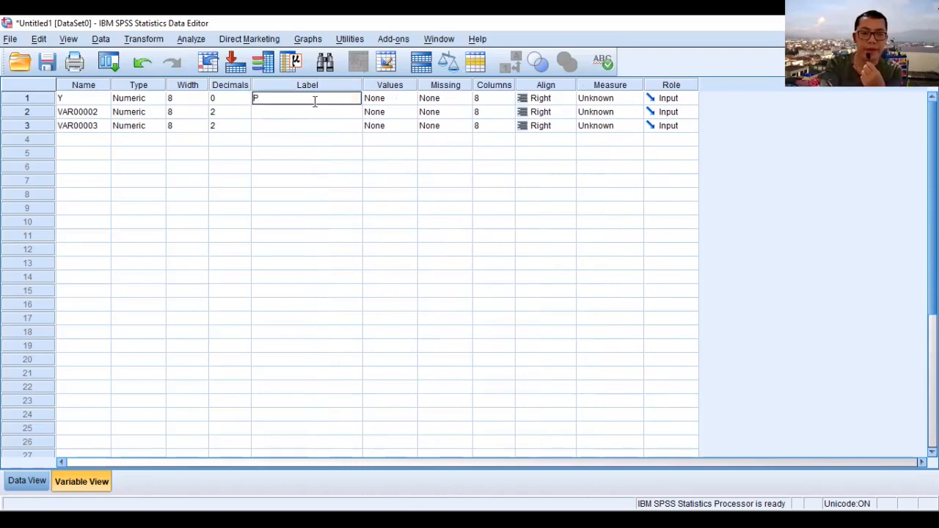
text(enjuala)
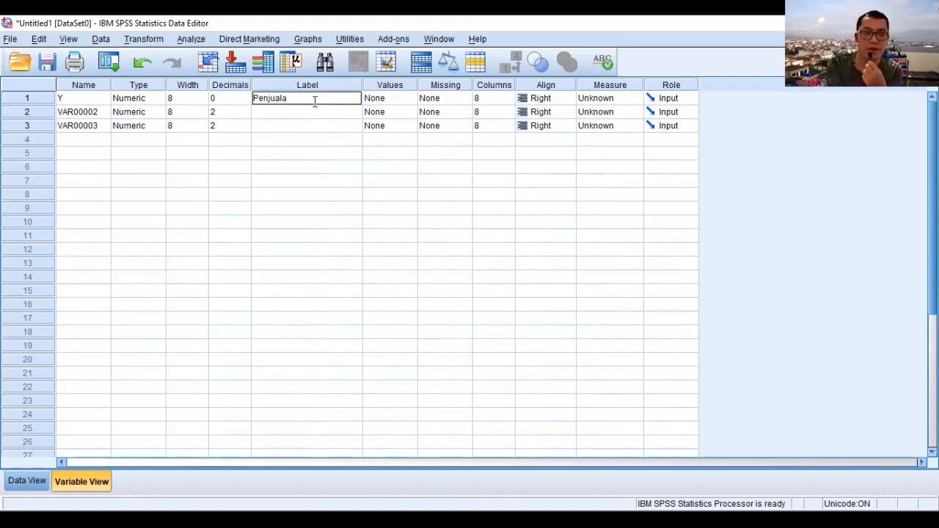
text(n Motor)
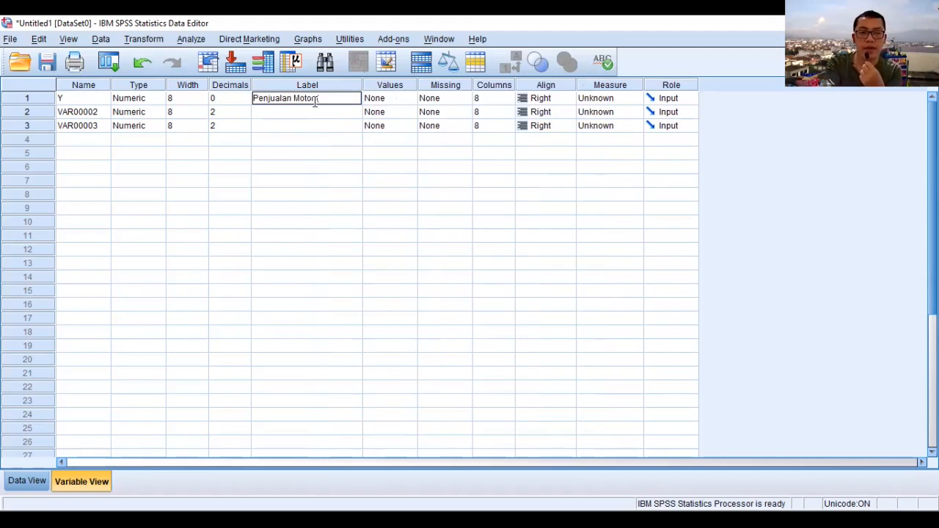
text( (unit)
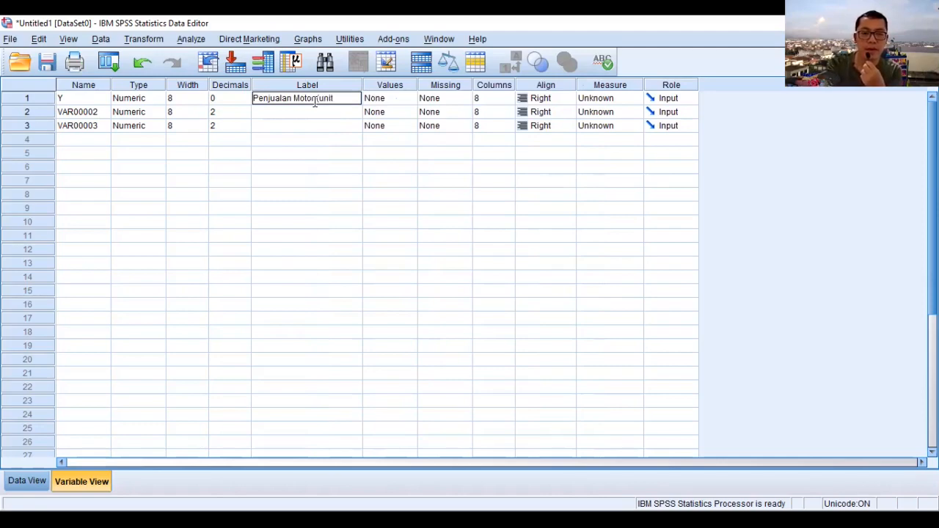
text(/r)
text(ri)
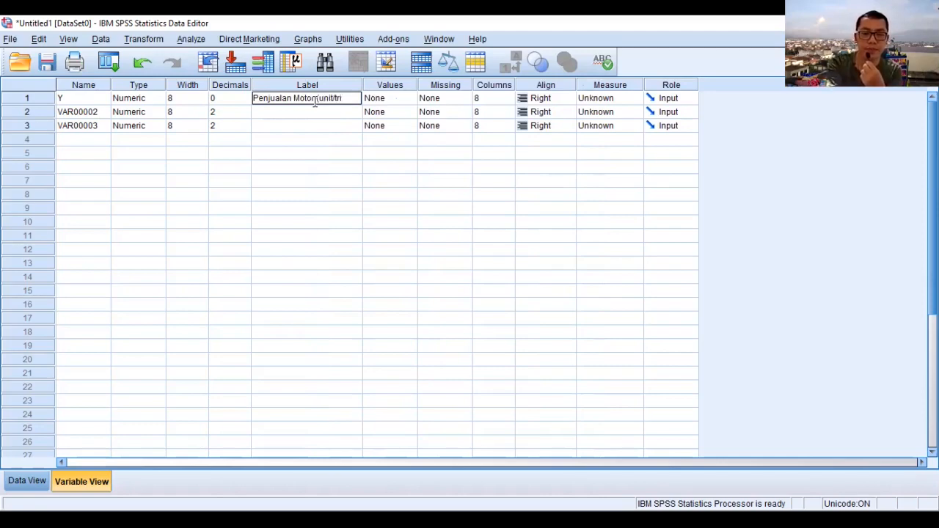
text(wulan)
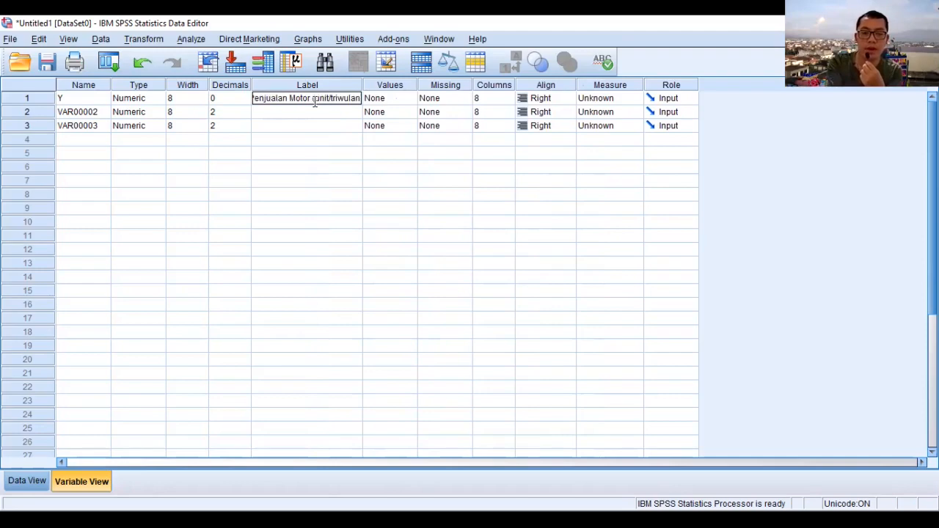
text())
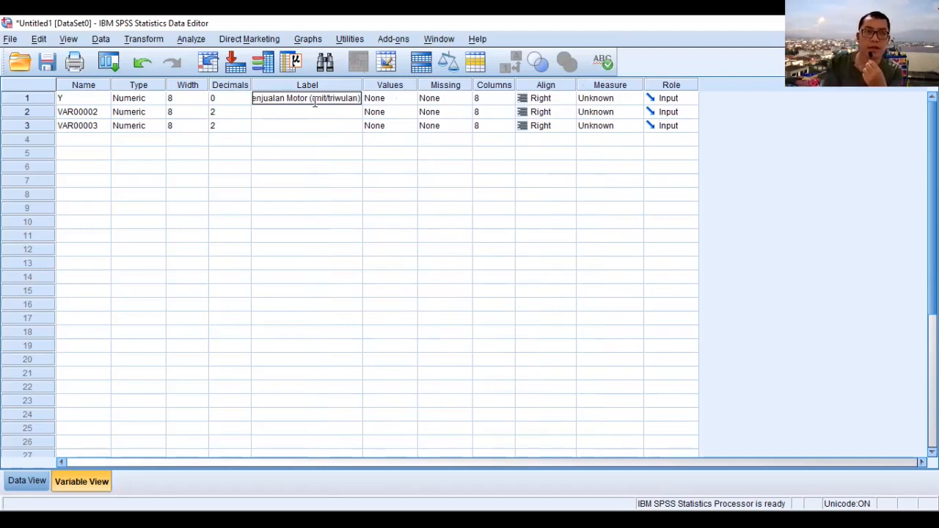
click(237, 194)
Rename the second variable X1 and set its decimals to 0
click(83, 111)
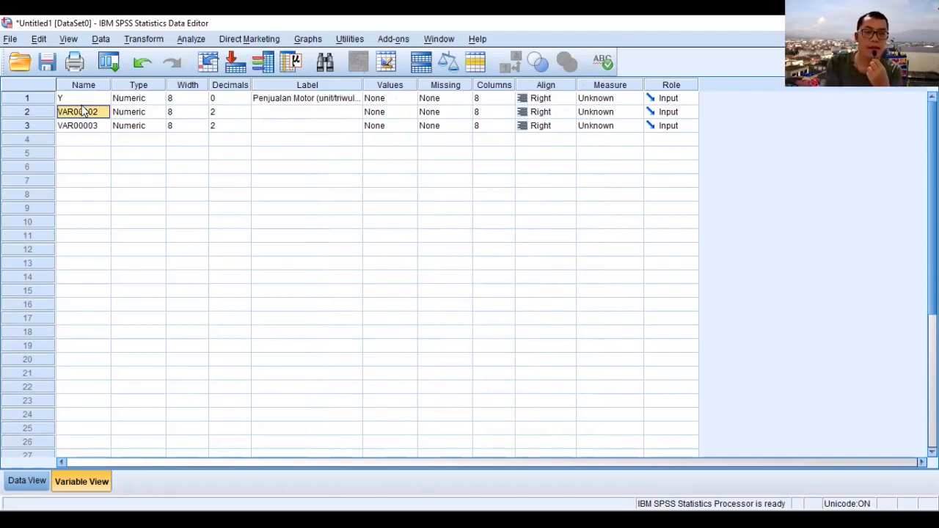
text(X1)
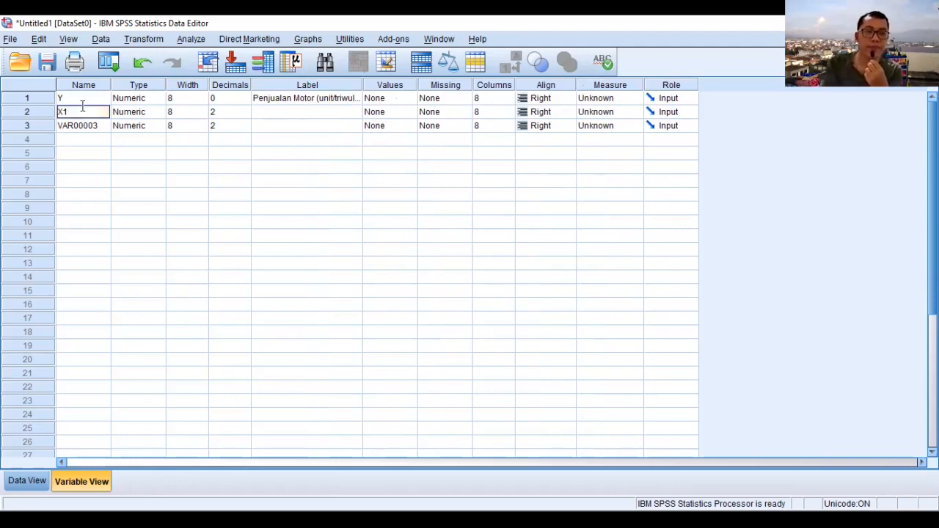
key(Tab)
key(Tab)
key(Tab)
text(0)
click(271, 114)
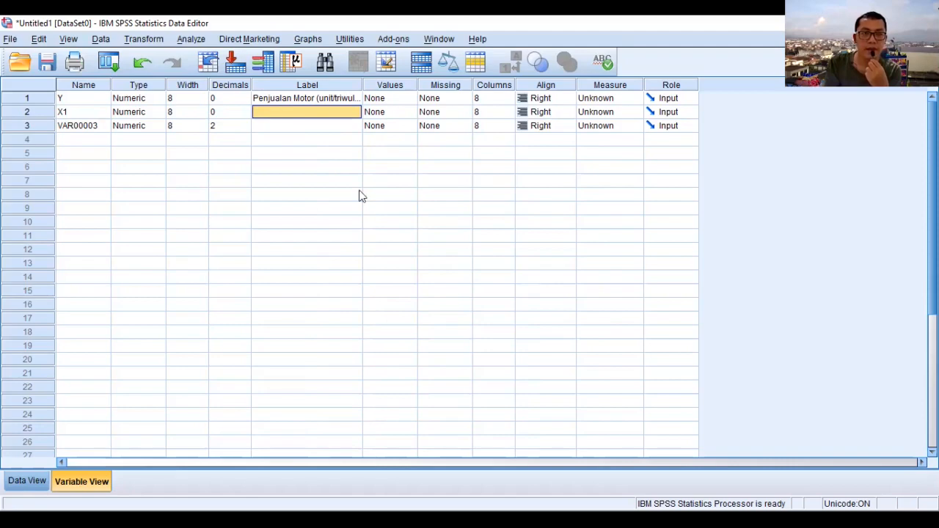
Rename the third variable X2 and set its decimals to 0
click(91, 128)
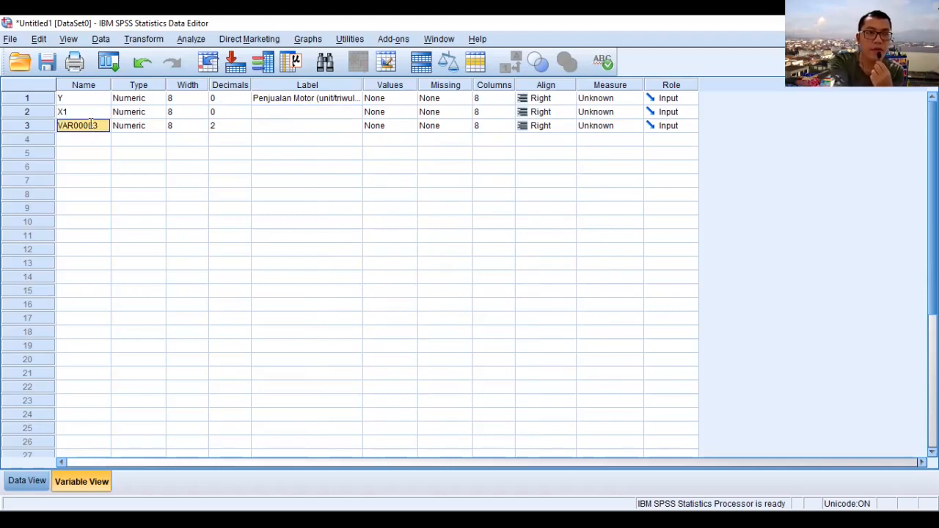
text(X2)
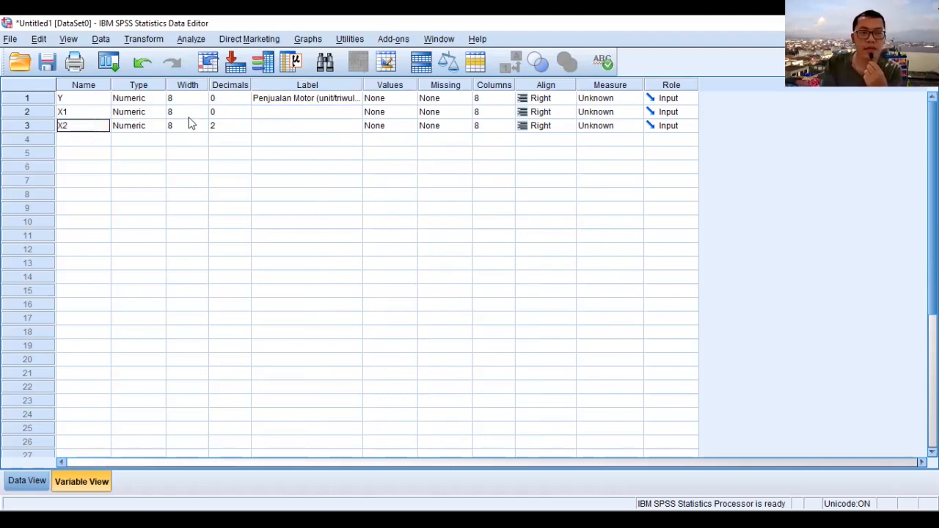
click(248, 127)
click(246, 129)
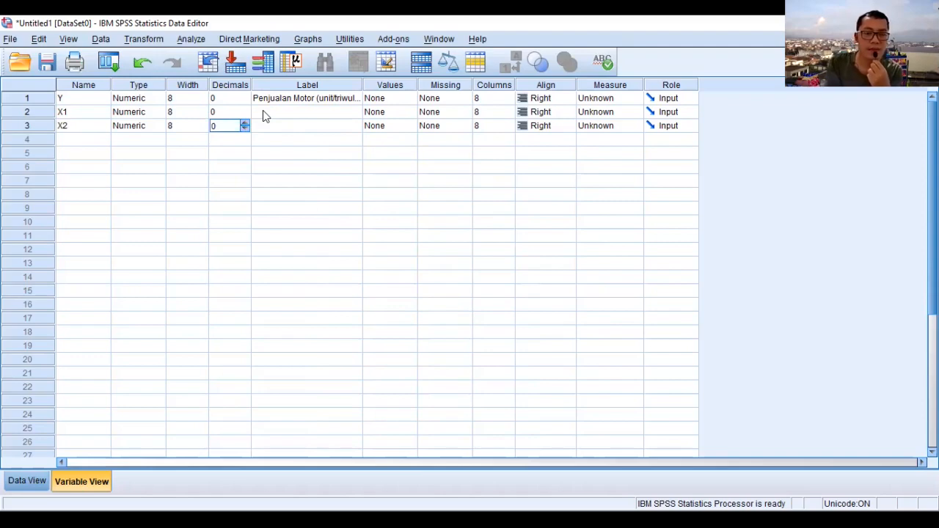
Label variable X1 as "Biaya Iklan Brosur (Rp/triwulan)"
click(263, 112)
text(Bia)
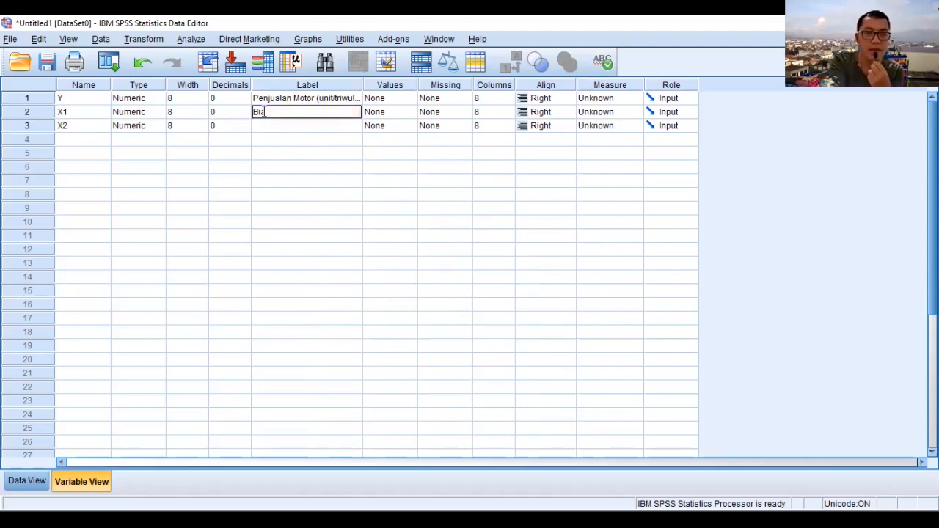
text(ya)
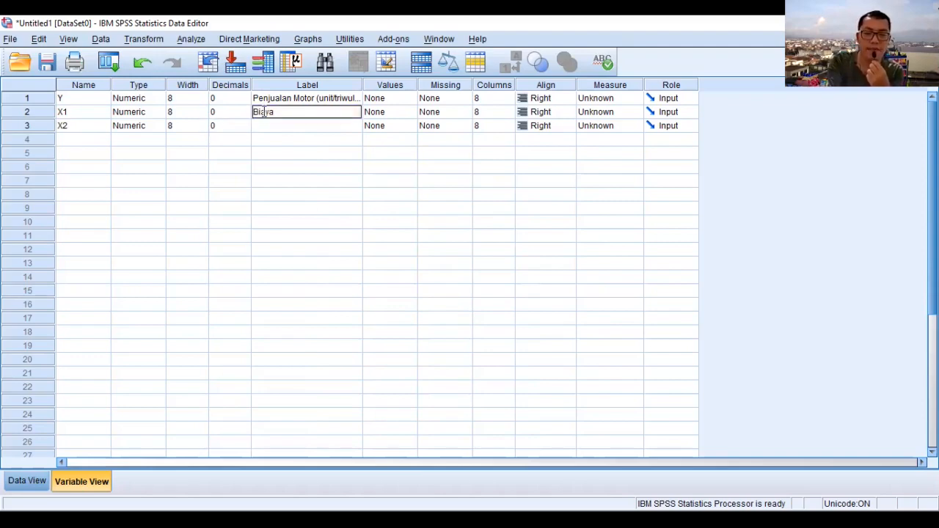
text( I)
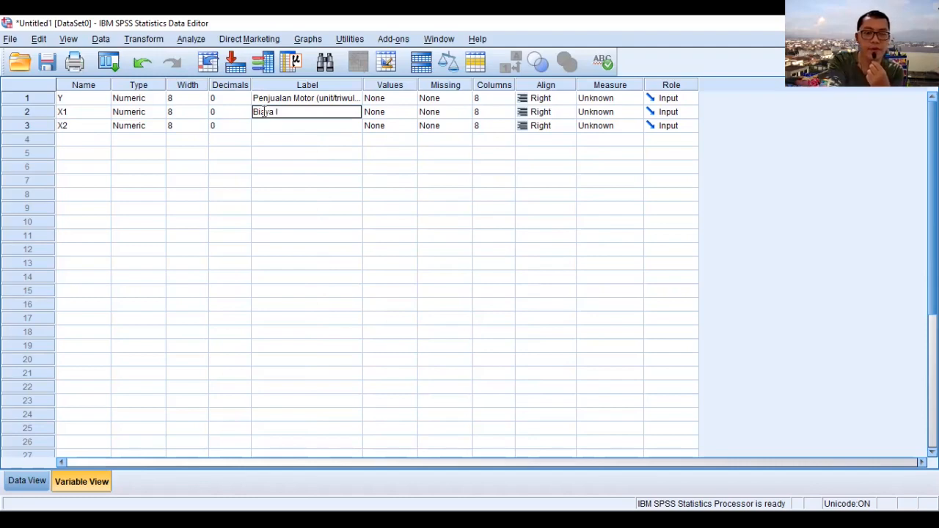
text(klan Brosur)
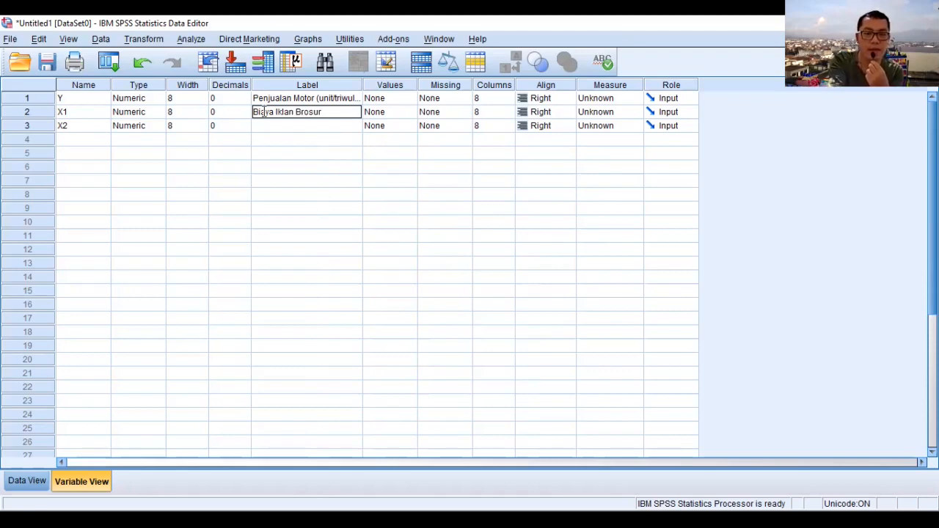
text( (Rp/)
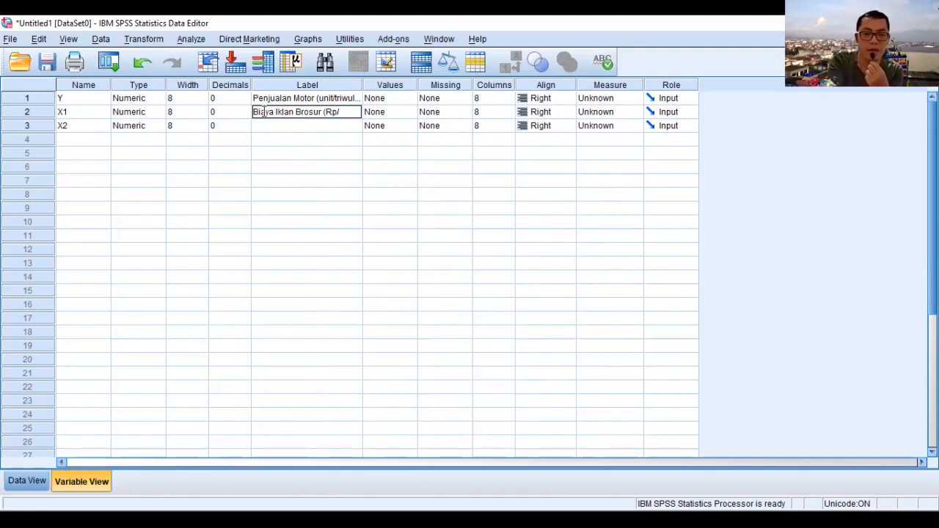
text(tri)
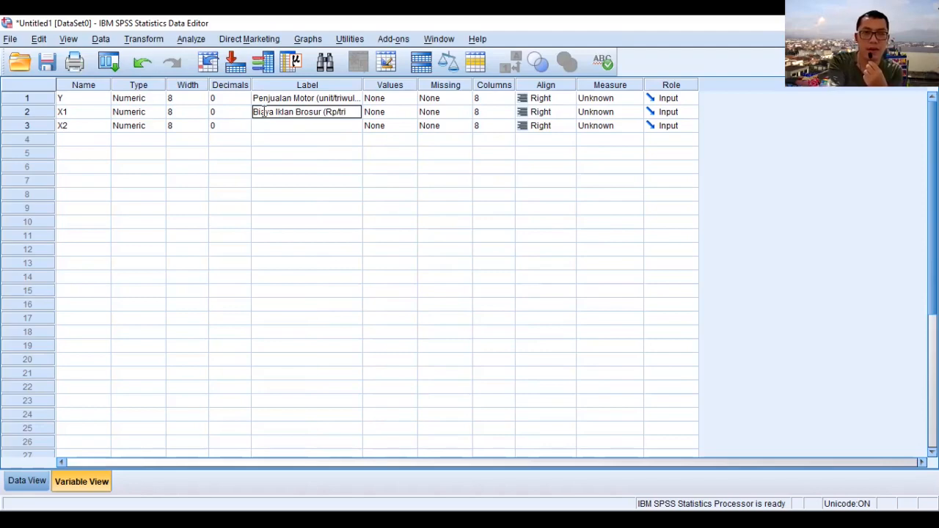
text(wulan)
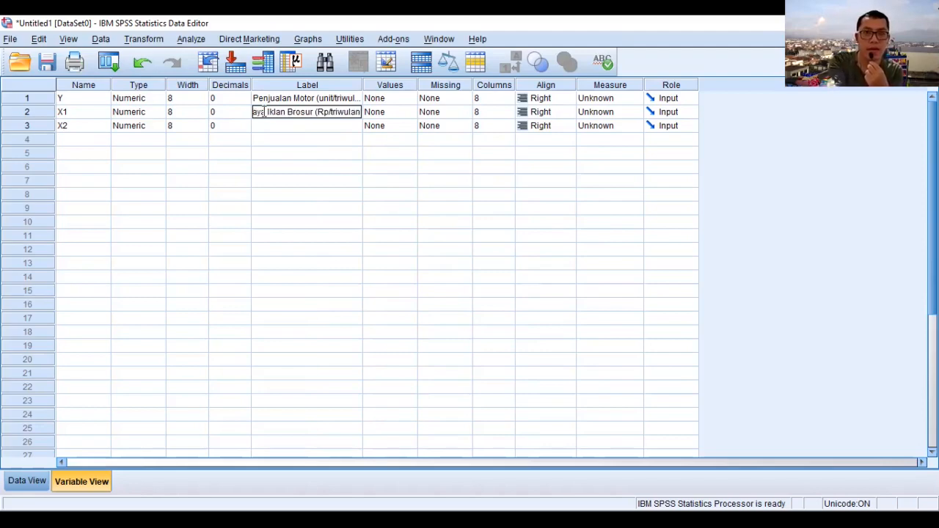
text())
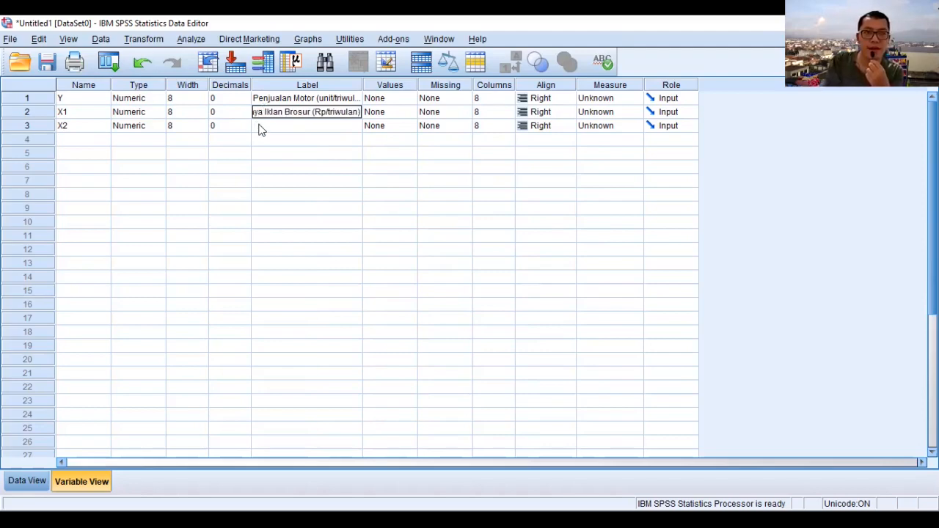
Label variable X2 as "Jumlah Tenaga Sales (orang)" and widen the Label column to fit the full labels
click(264, 131)
click(264, 128)
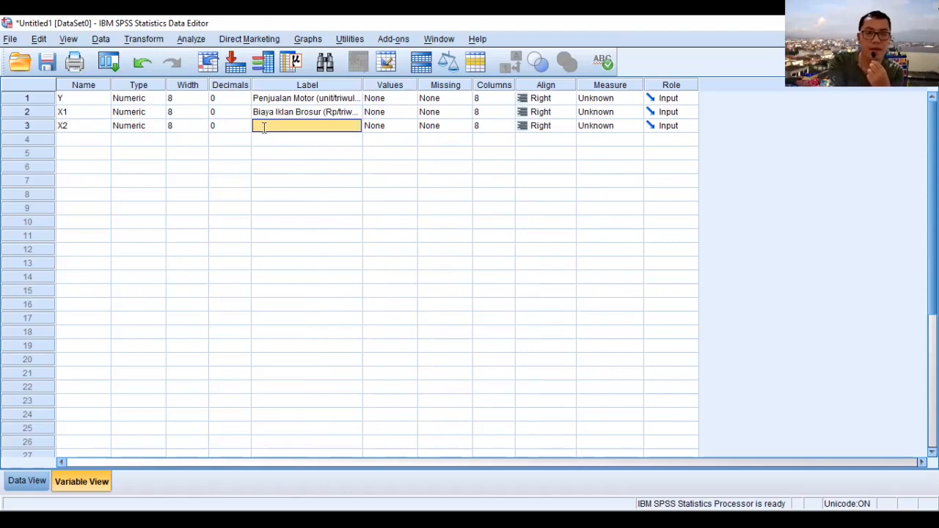
text(Jumla)
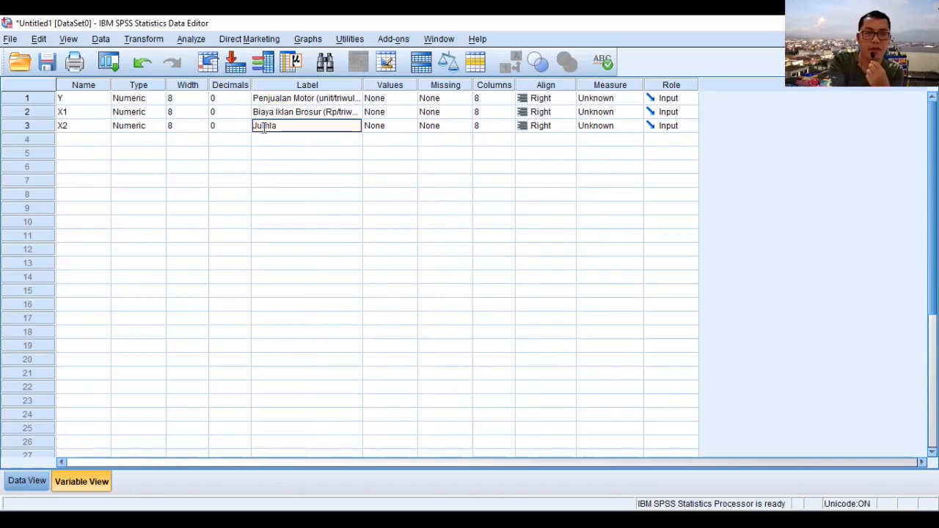
text(j)
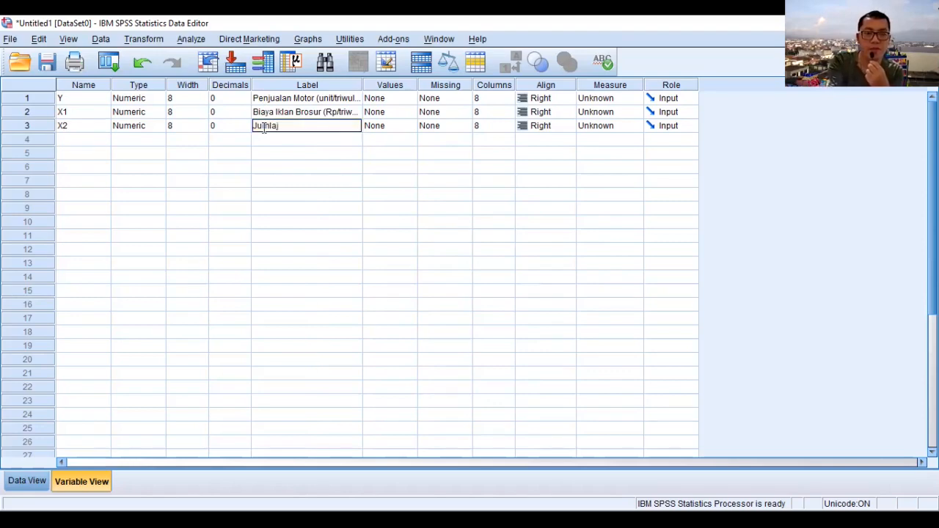
key(BackSpace)
text(h)
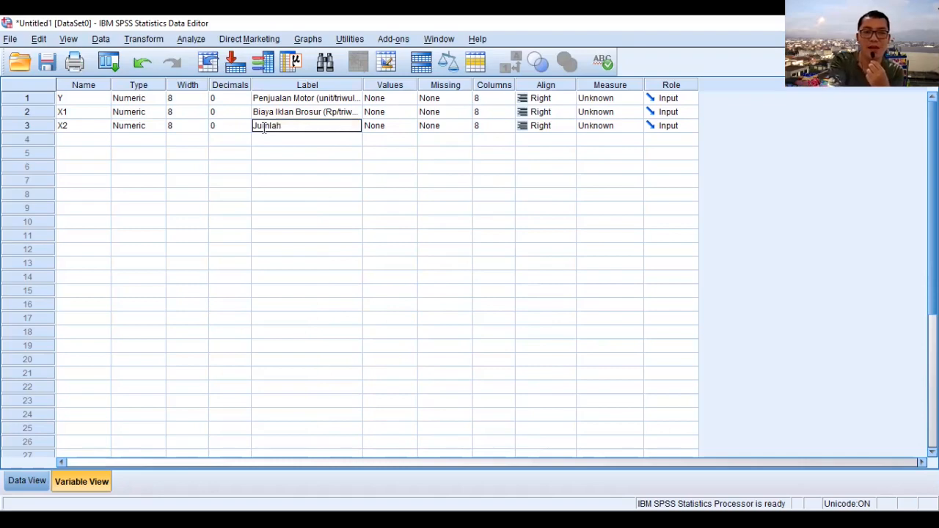
text( Tena)
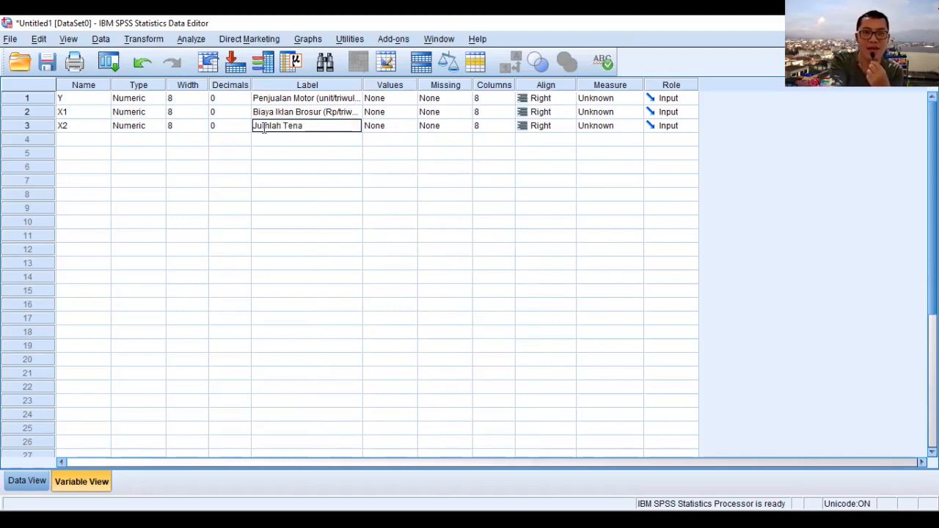
text(ga Sa)
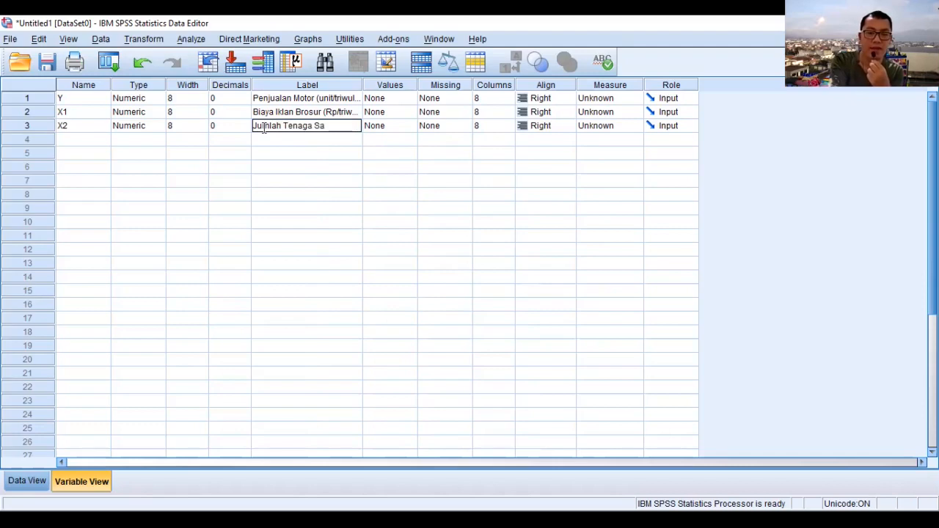
text(les)
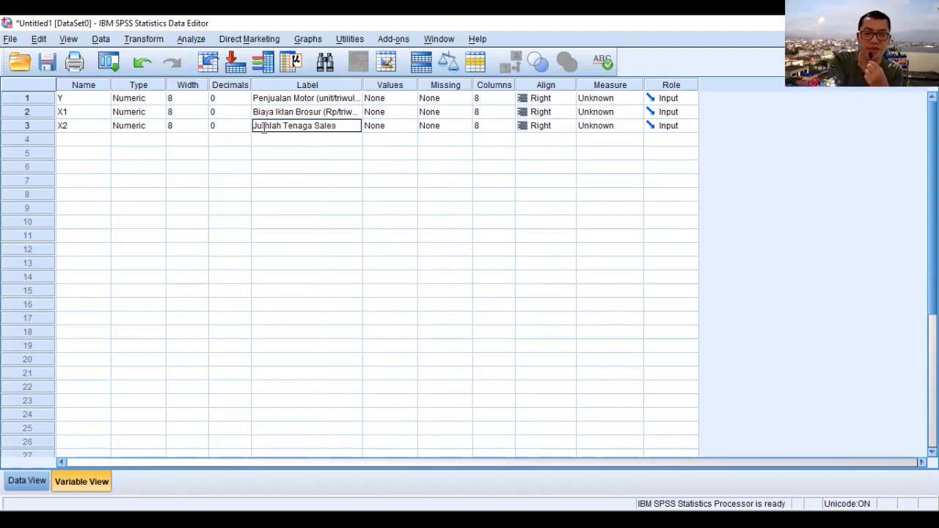
text( (or)
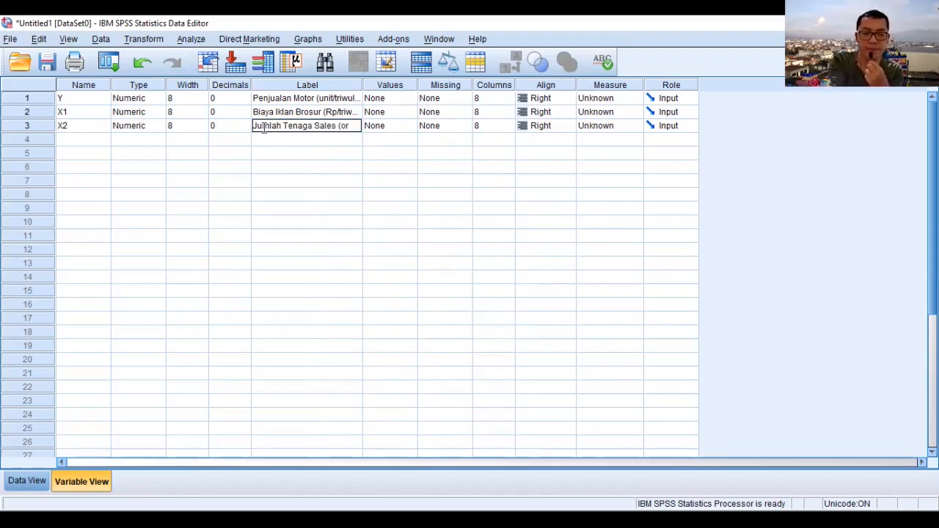
text(ang))
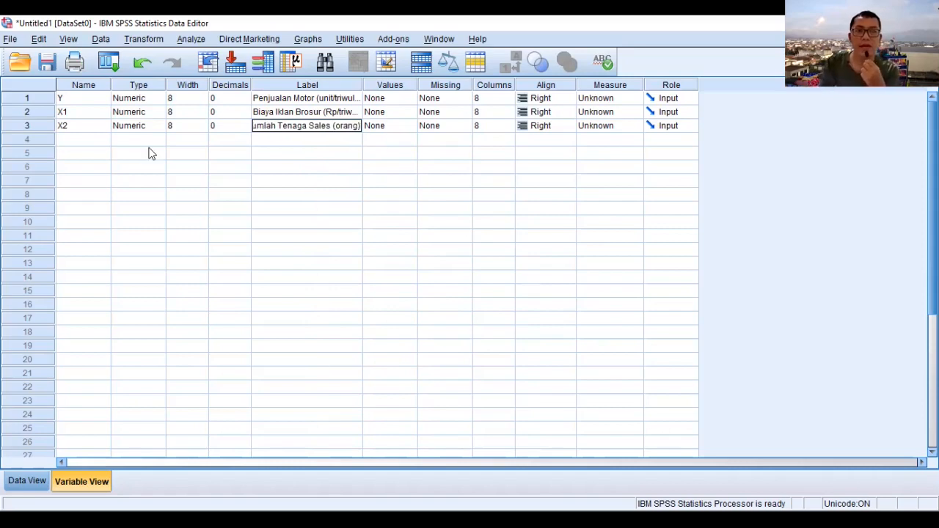
click(229, 181)
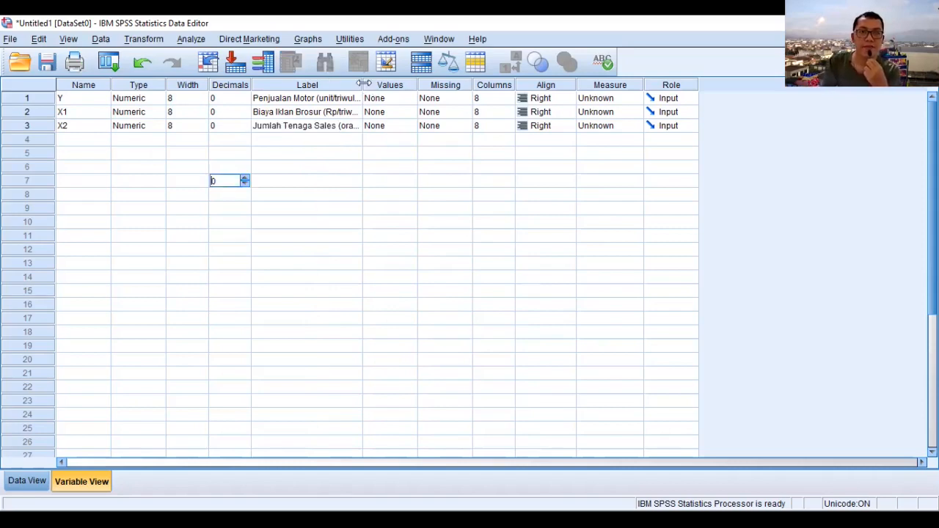
drag(432, 85, 408, 84)
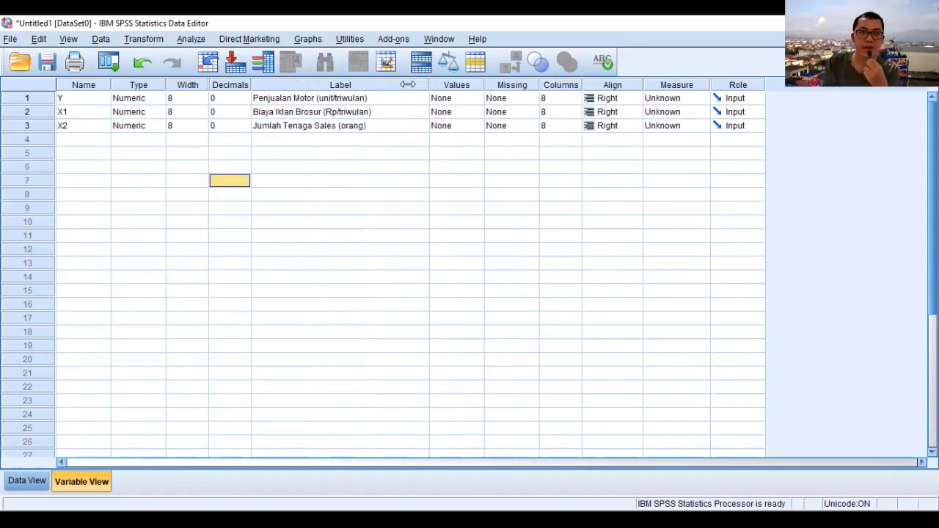
Return to the data values of Y, X1 and X2 and open the Linear Regression dialog
click(26, 481)
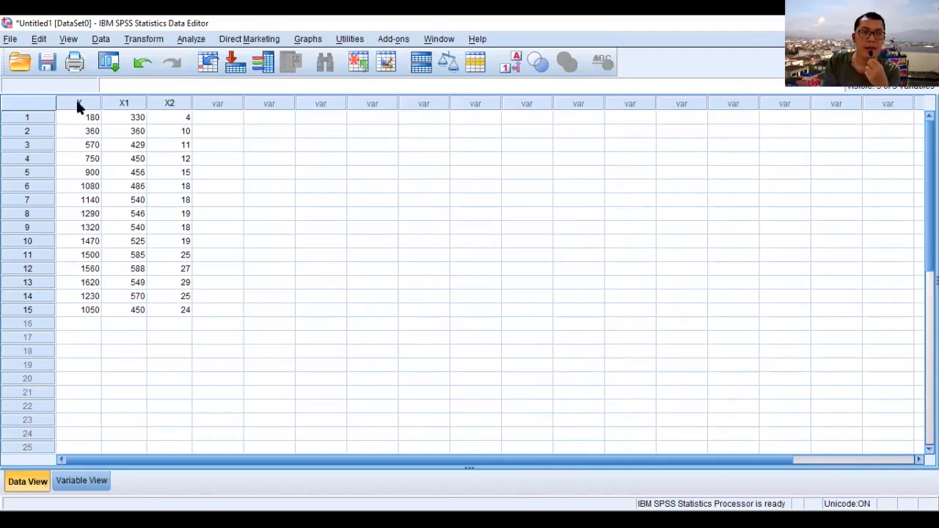
mouse_move(123, 106)
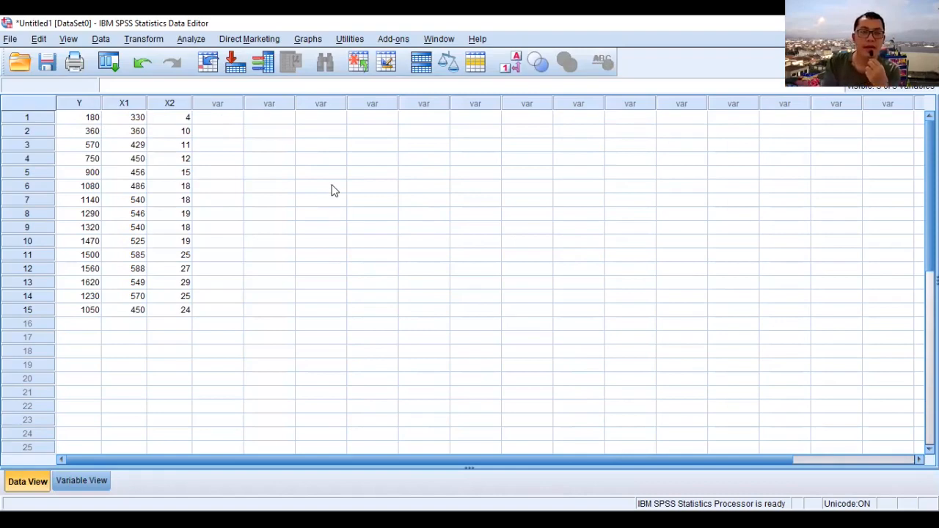
click(190, 39)
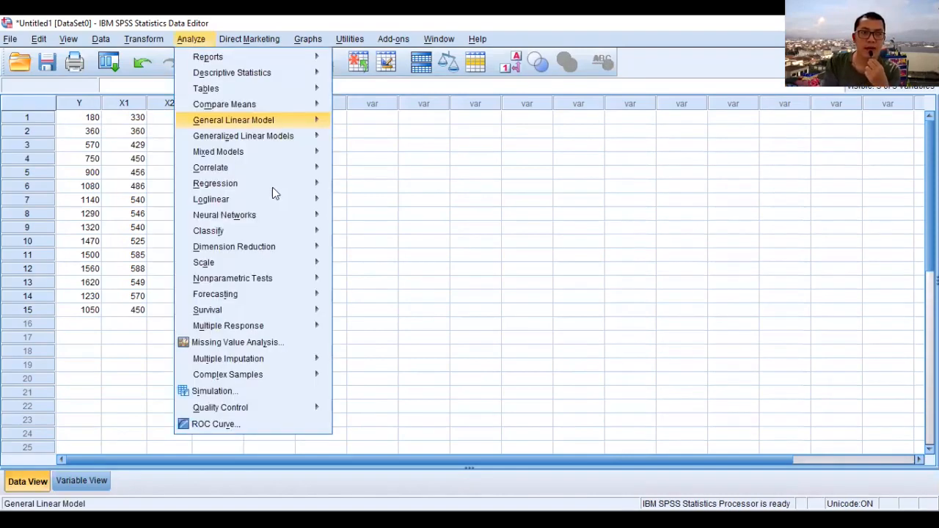
mouse_move(289, 184)
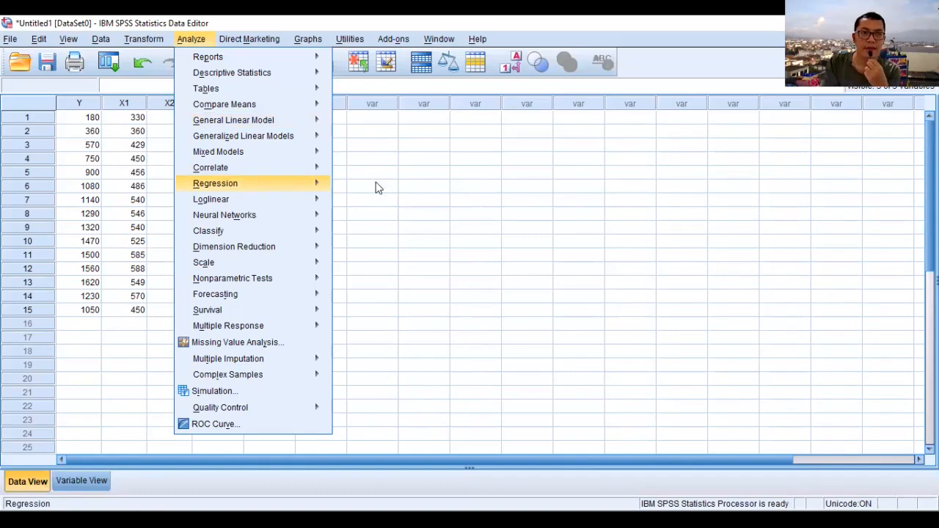
mouse_move(251, 184)
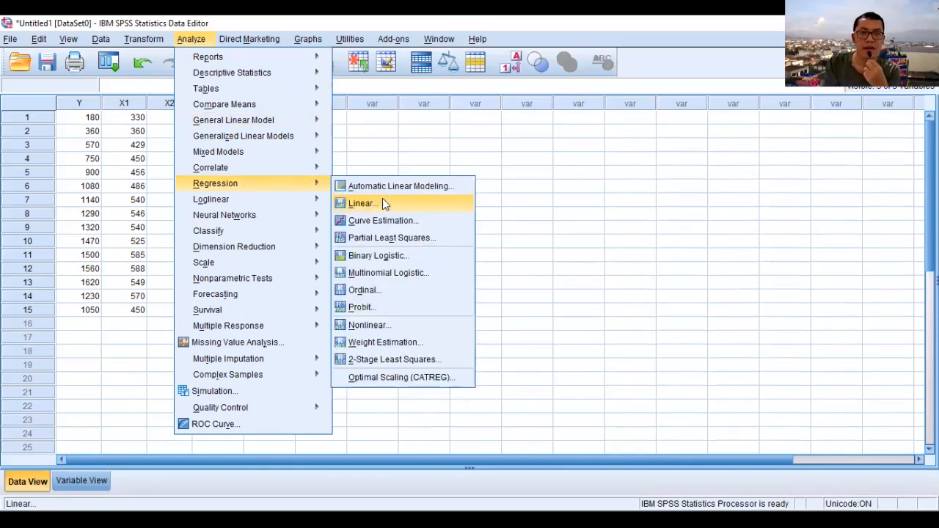
key(Return)
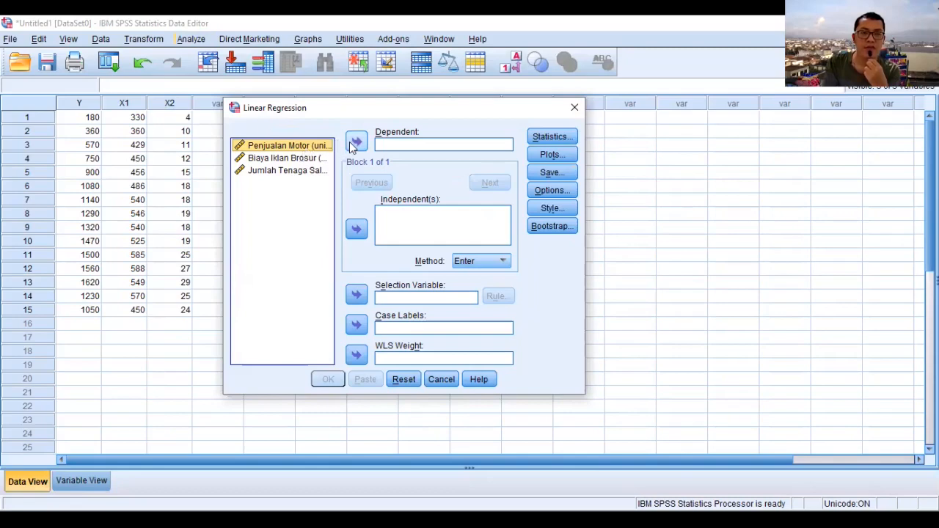
Run the linear regression with Penjualan Motor as dependent variable and Biaya Iklan Brosur and Jumlah Tenaga Sales as independent variables
double_click(294, 147)
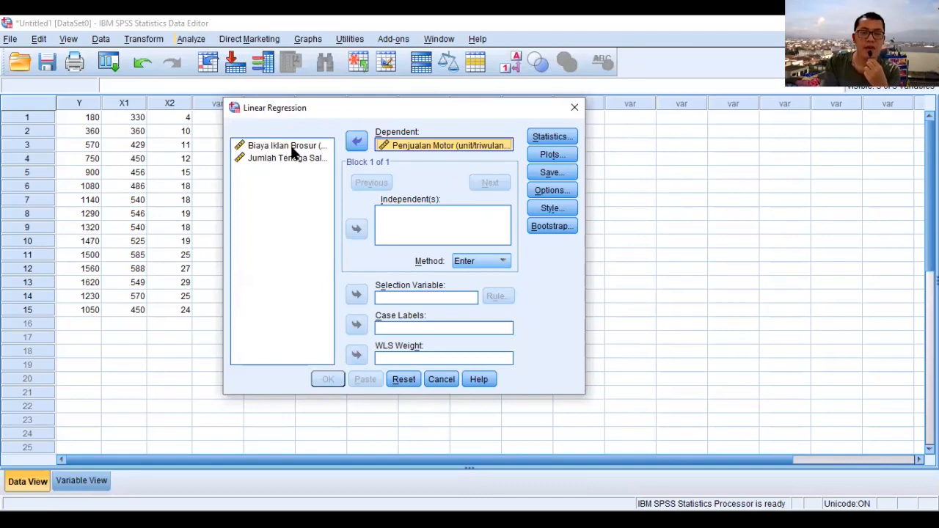
click(294, 150)
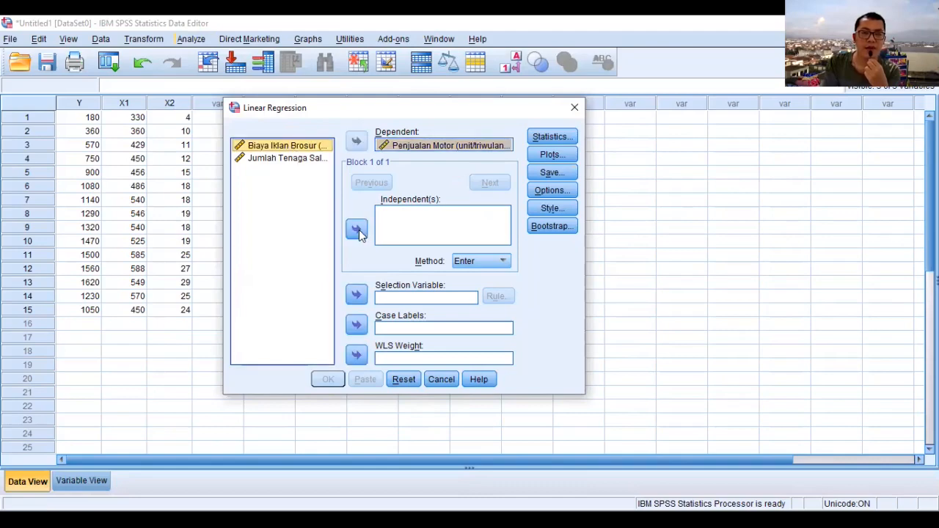
double_click(296, 150)
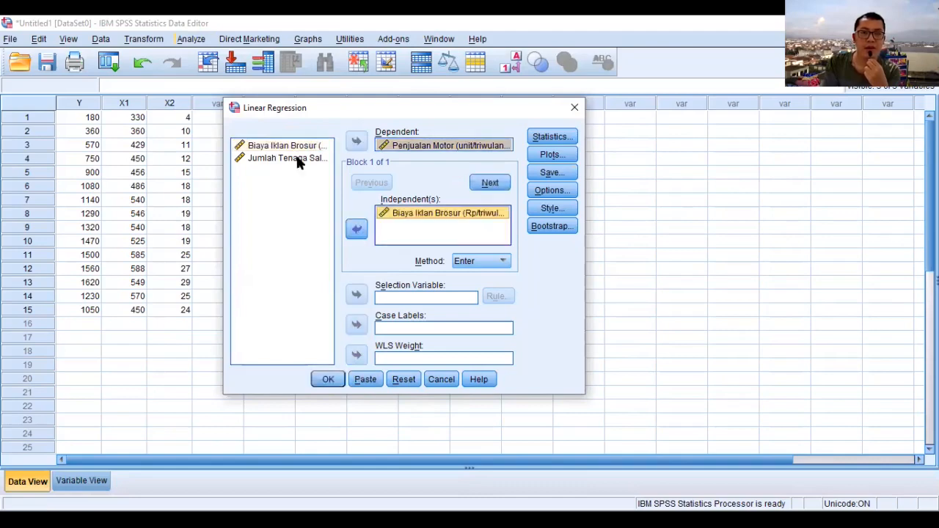
click(356, 230)
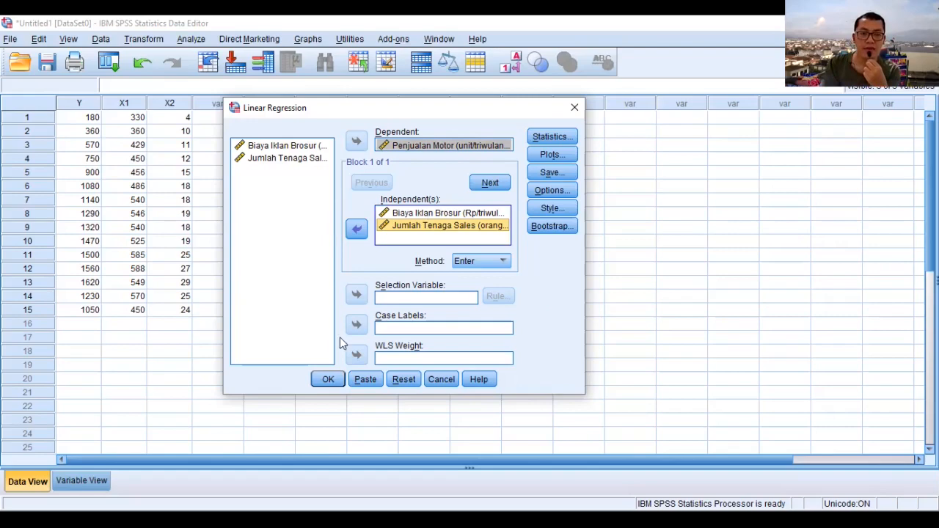
click(328, 381)
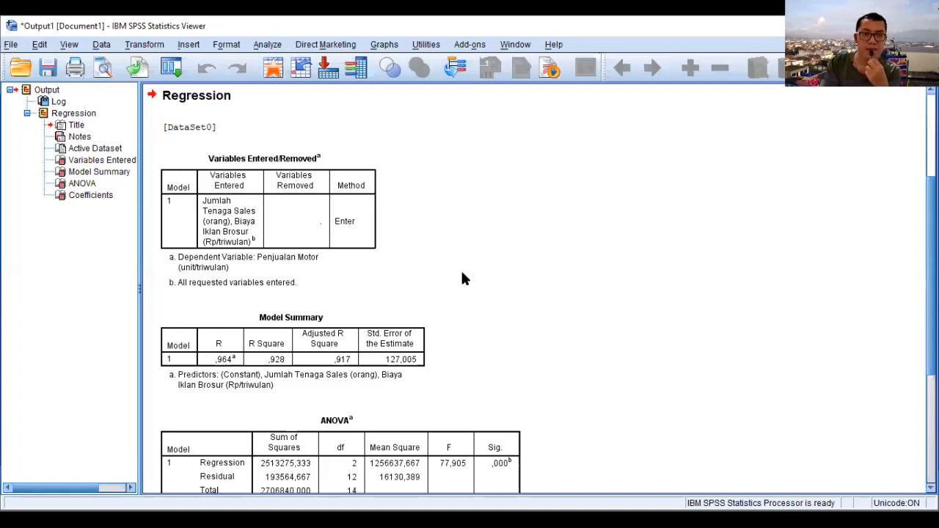
Examine the regression output, including the Variables Entered/Removed, Model Summary, ANOVA and Coefficients tables
scroll(463, 275, down, 2)
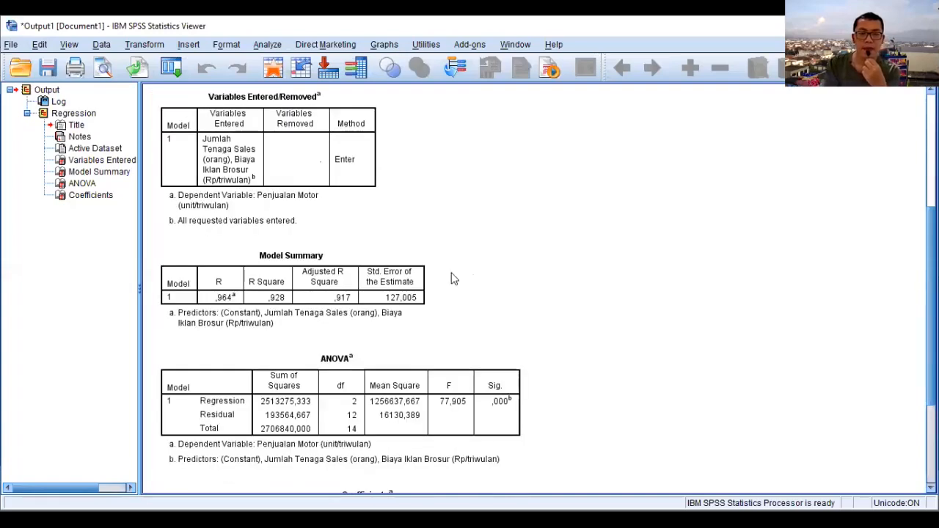
scroll(451, 277, down, 3)
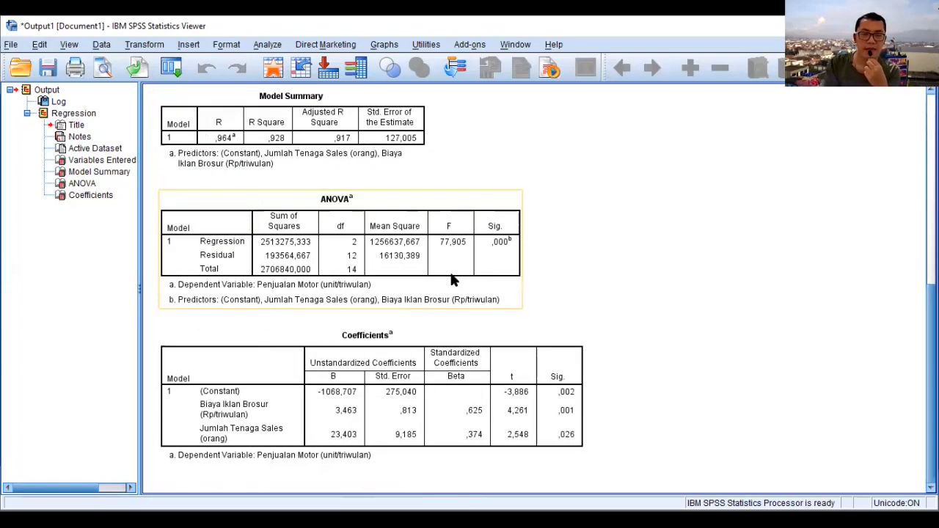
scroll(451, 279, up, 10)
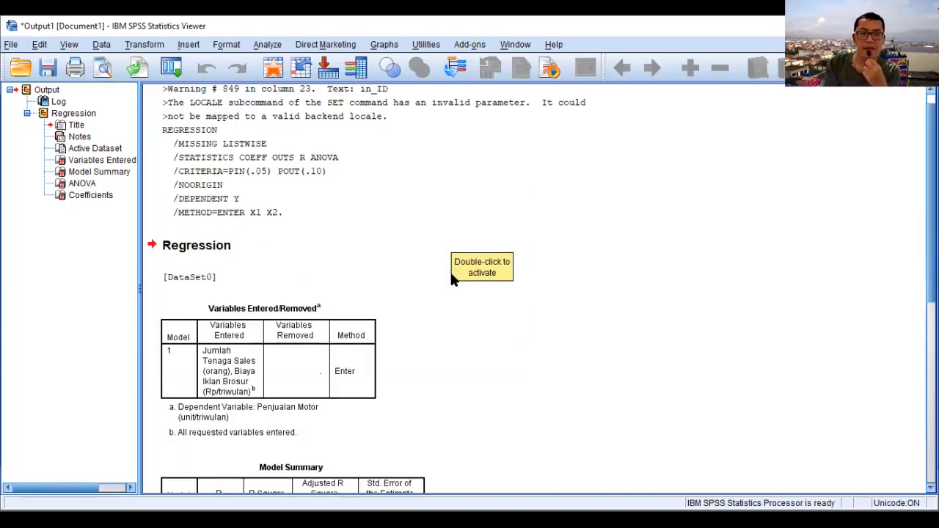
scroll(451, 278, down, 7)
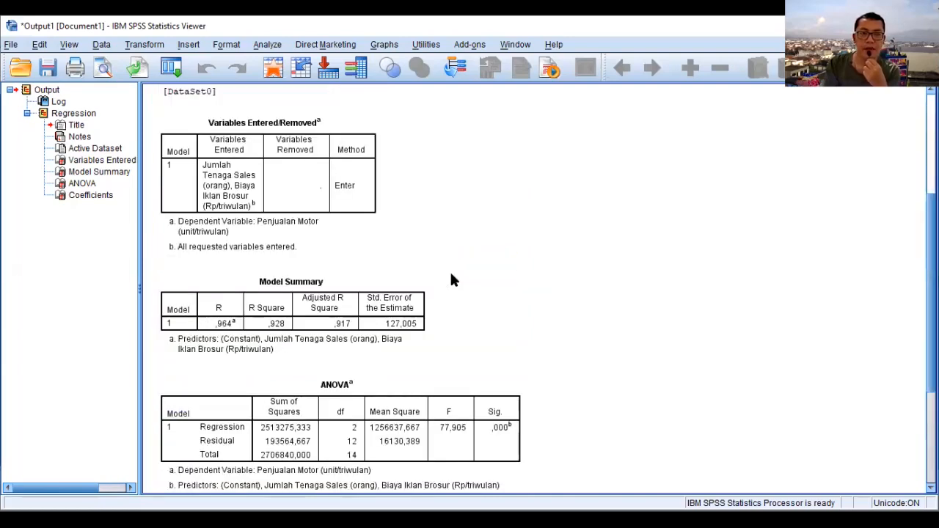
scroll(451, 280, down, 4)
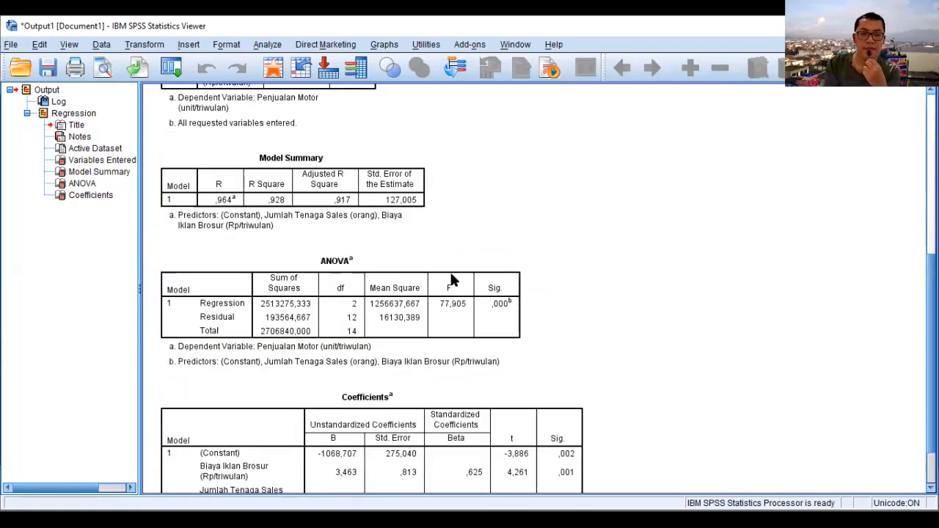
Review the R Square, the ANOVA F test, and the coefficients, t values and significance of Biaya Iklan Brosur and Jumlah Tenaga Sales
scroll(452, 280, down, 2)
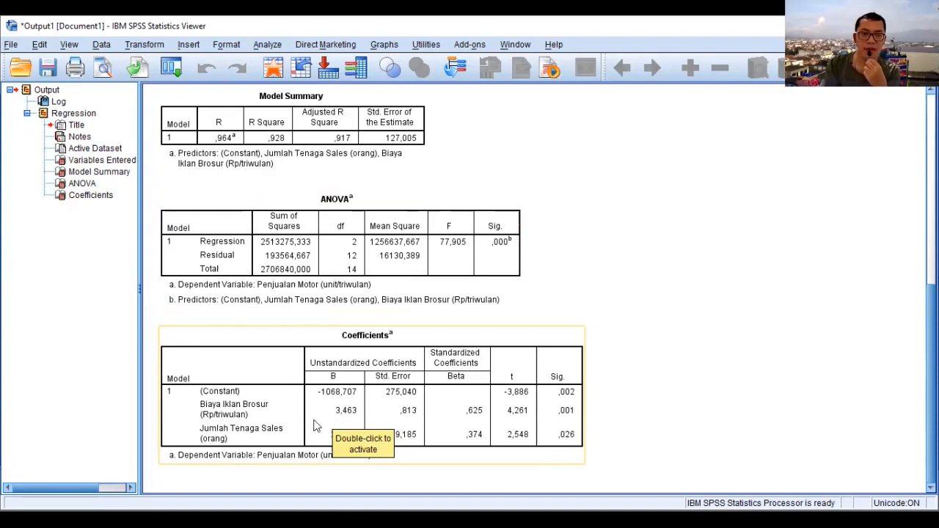
scroll(315, 424, up, 2)
scroll(335, 448, down, 2)
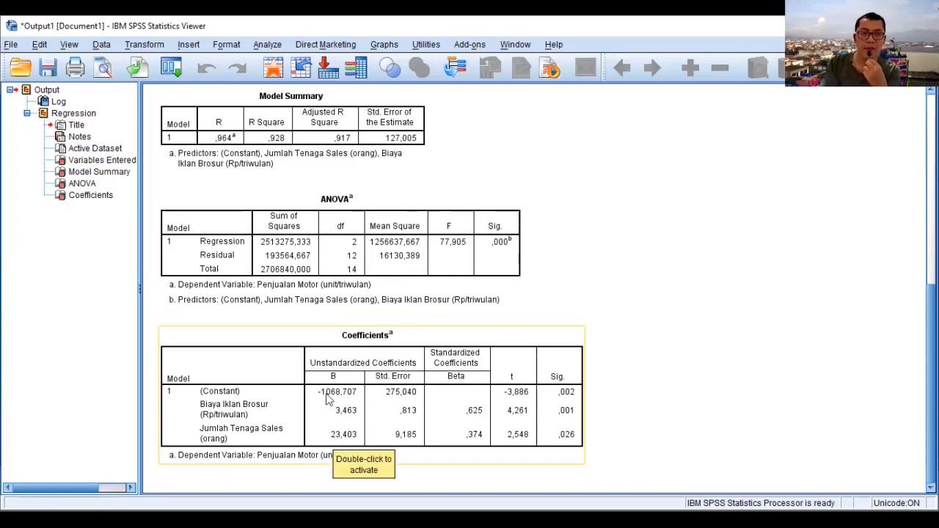
scroll(328, 397, up, 5)
scroll(328, 397, down, 2)
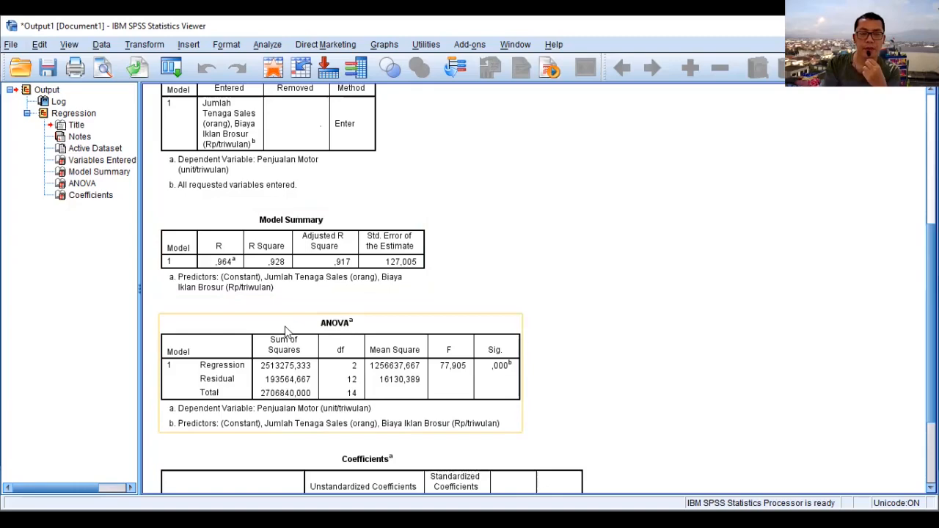
scroll(286, 330, down, 3)
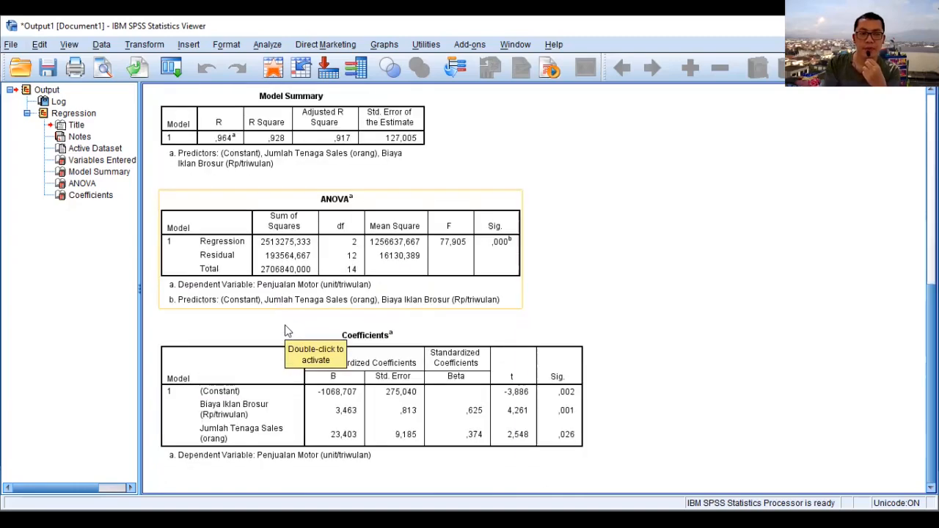
scroll(286, 331, up, 2)
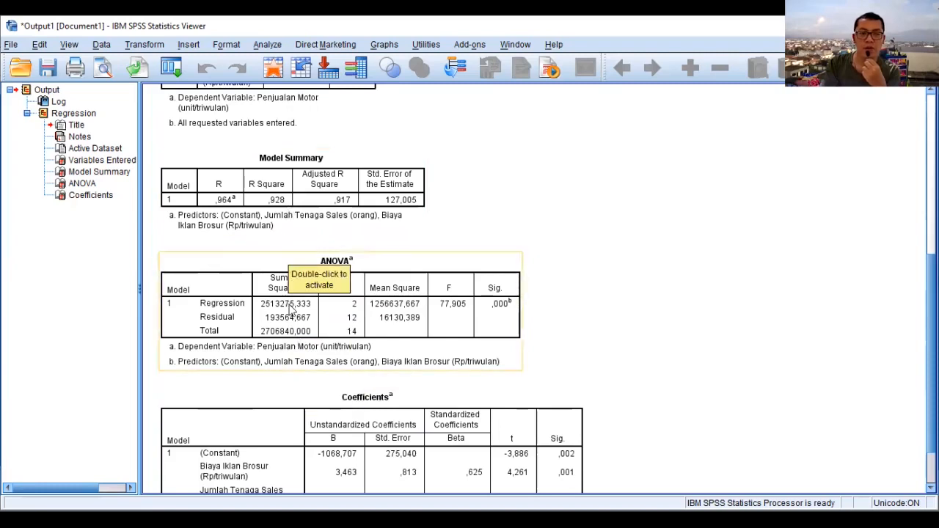
scroll(290, 310, down, 2)
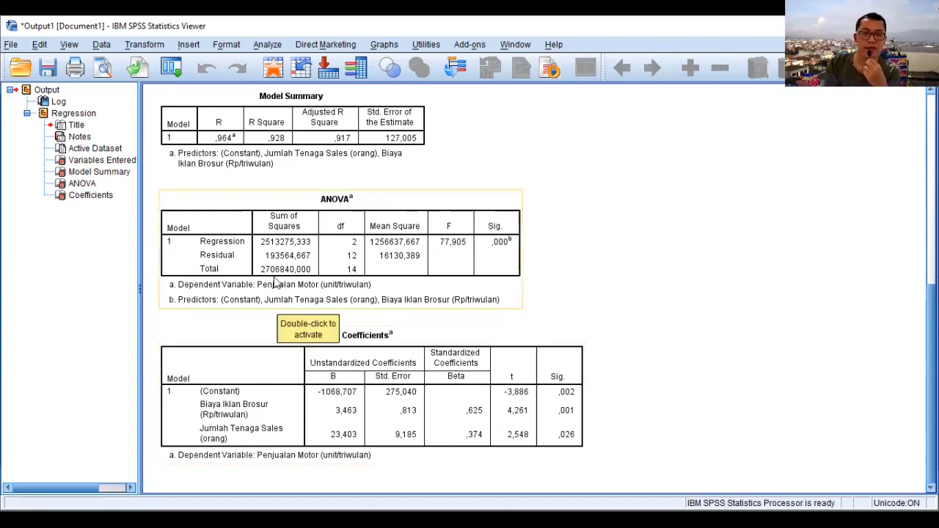
scroll(288, 322, up, 4)
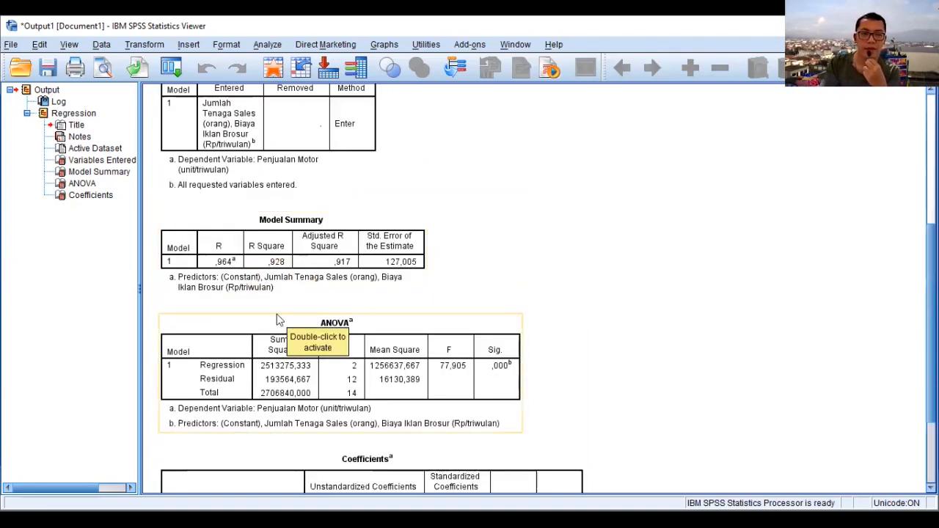
scroll(277, 228, down, 2)
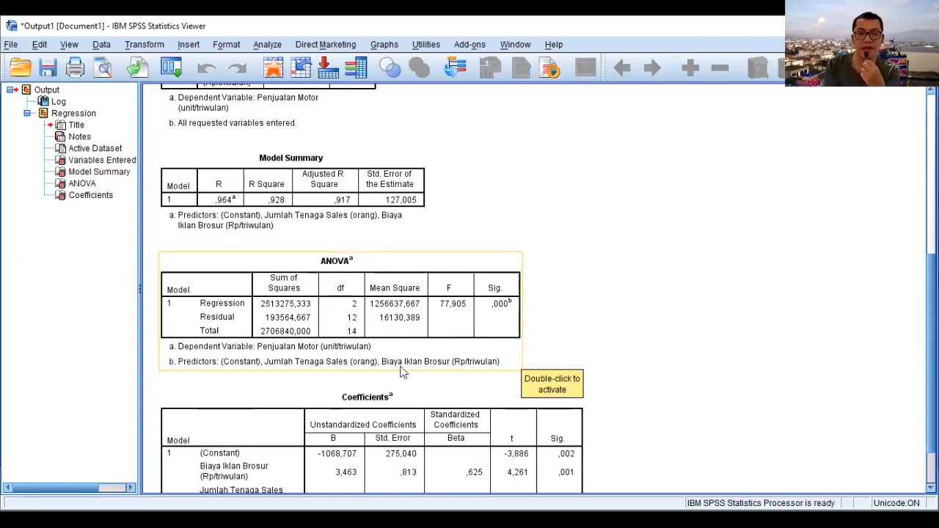
scroll(441, 418, down, 2)
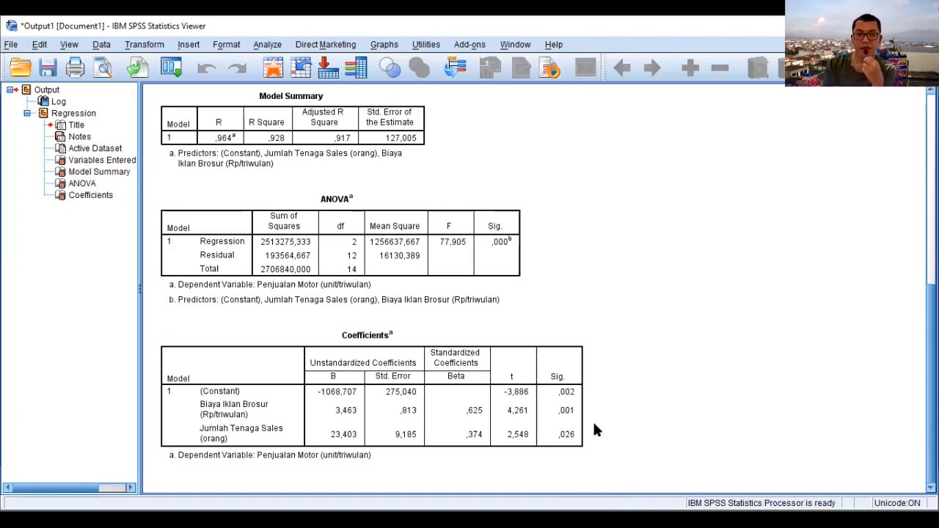
click(528, 388)
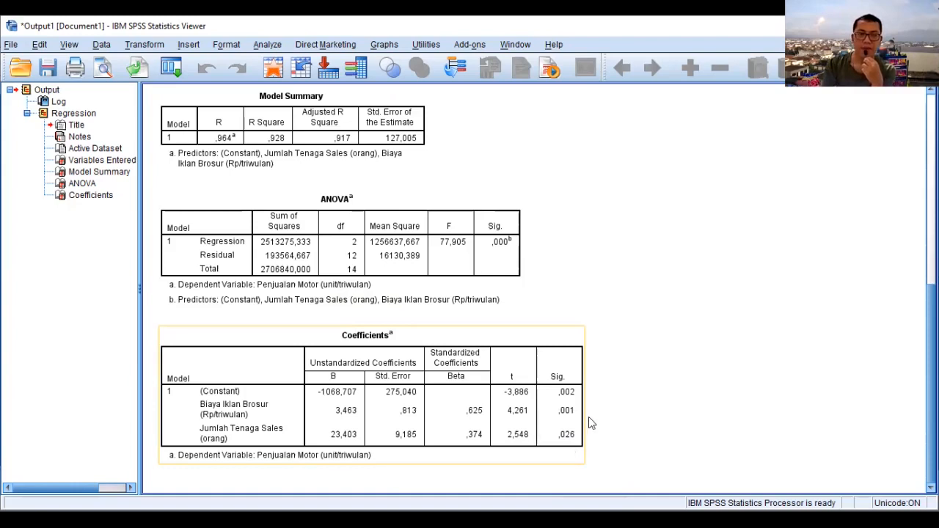
click(463, 294)
click(615, 297)
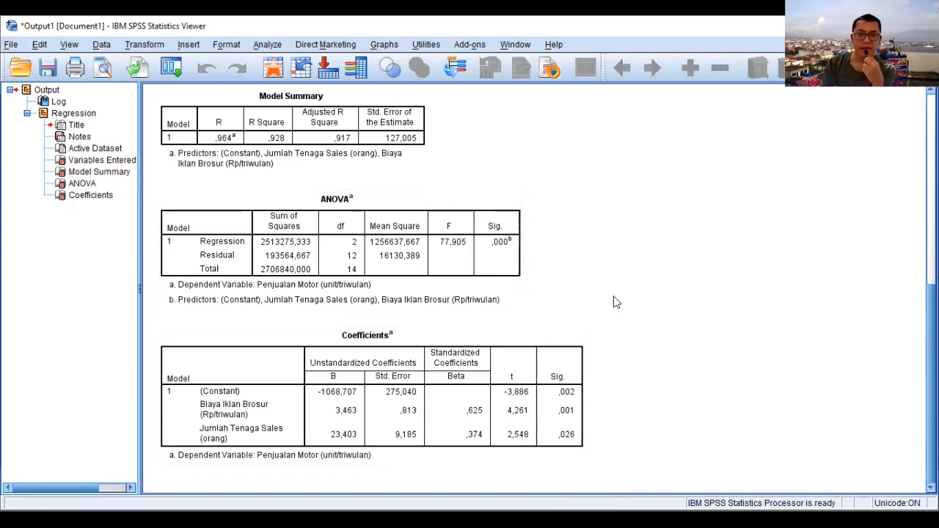